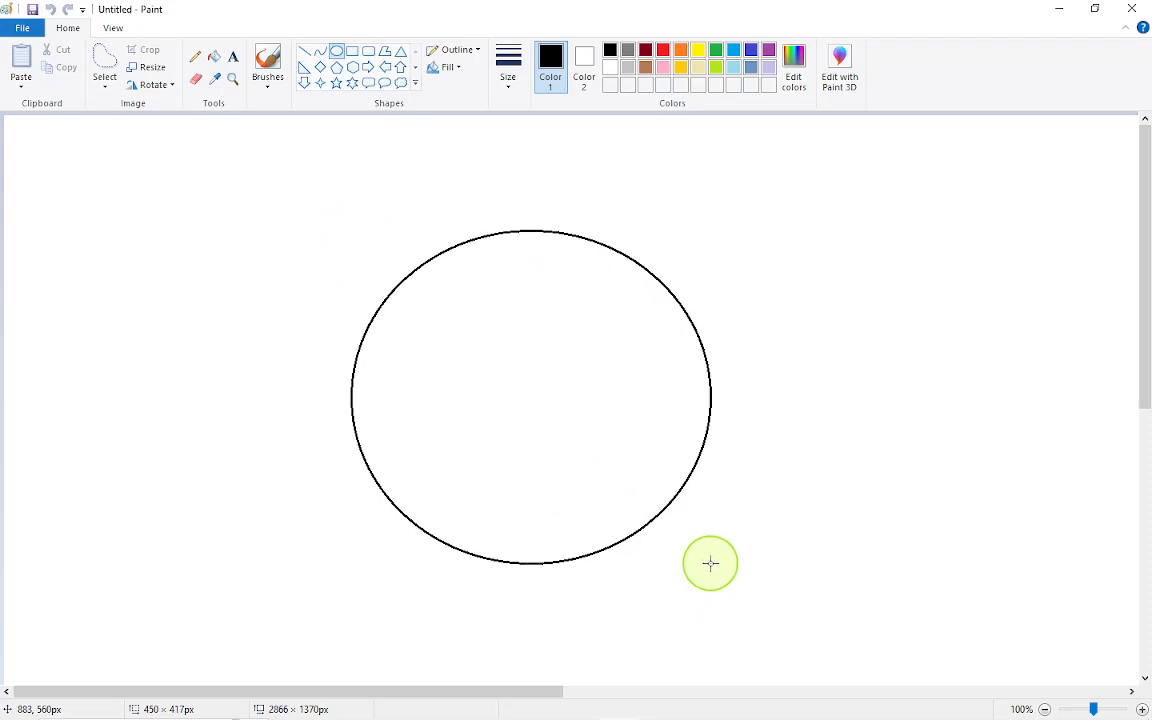
# Draw two rounded, left-leaning head feathers with the Curve tool on top of the large circle
pyautogui.click(320, 51)
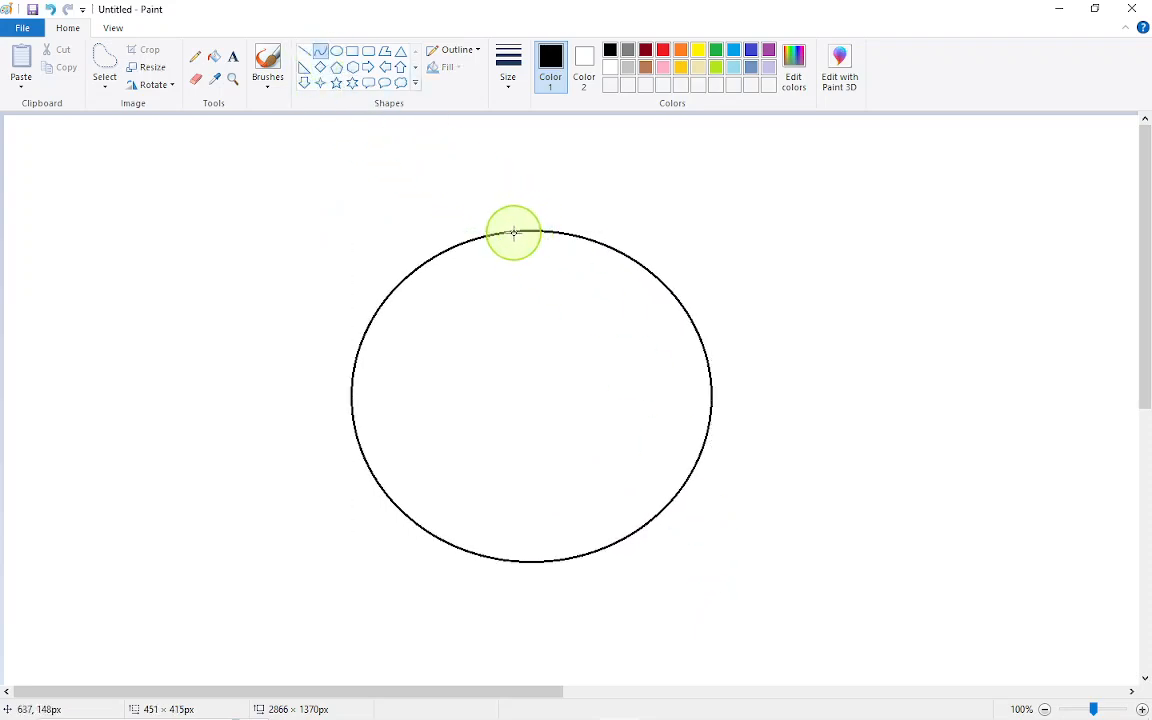
pyautogui.moveTo(513, 231); pyautogui.dragTo(463, 130)
pyautogui.click(660, 193)
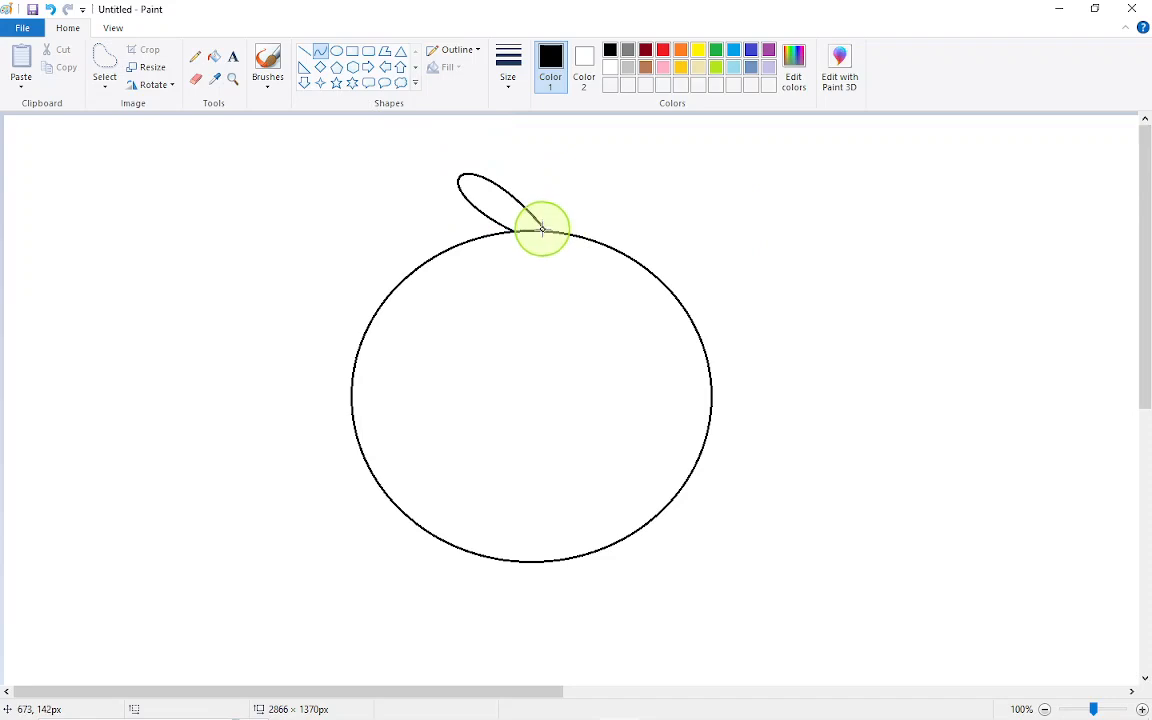
pyautogui.moveTo(541, 229)
pyautogui.mouseDown()
pyautogui.moveTo(576, 237)
pyautogui.moveTo(535, 216)
pyautogui.moveTo(459, 127)
pyautogui.mouseUp()
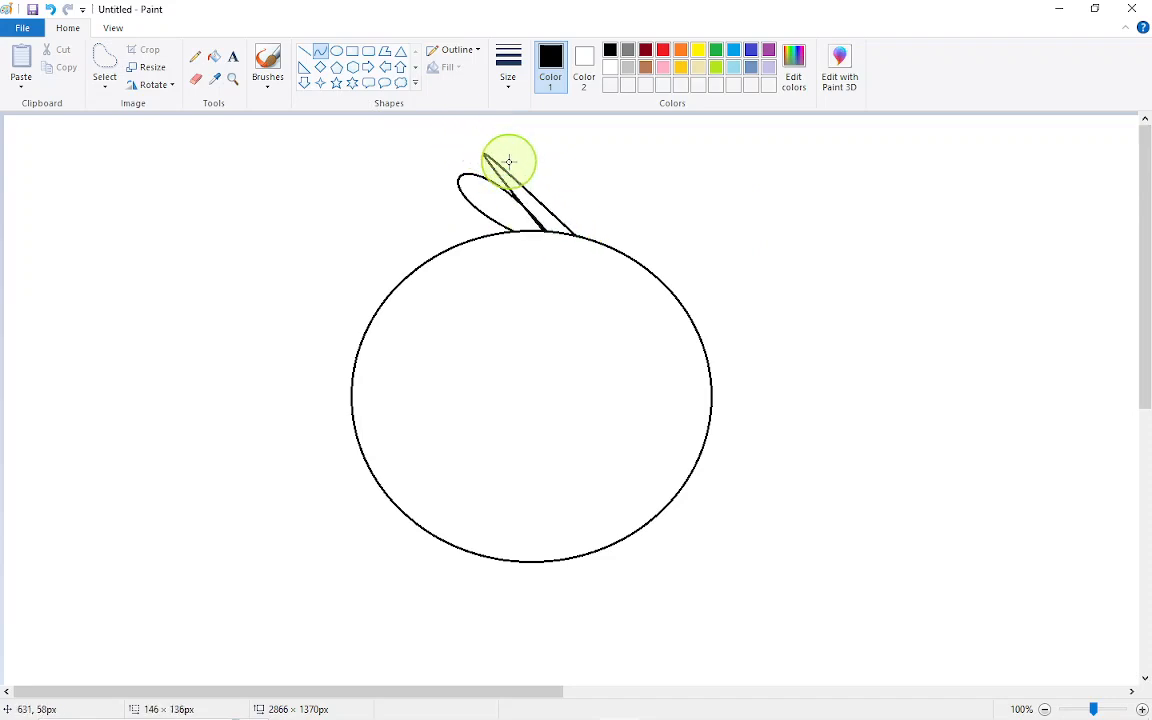
pyautogui.moveTo(514, 162); pyautogui.dragTo(565, 134)
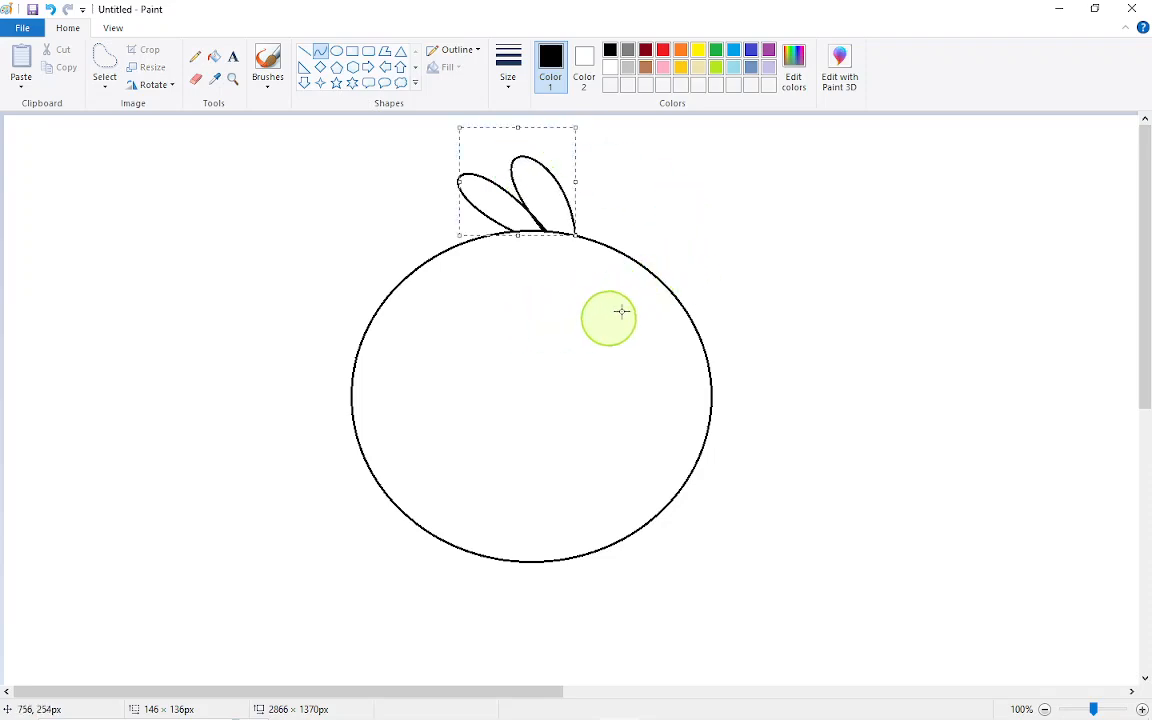
# Draw a closed three-pronged tail, about 117 × 143 px, with the Polygon tool on the circle's left edge
pyautogui.click(386, 53)
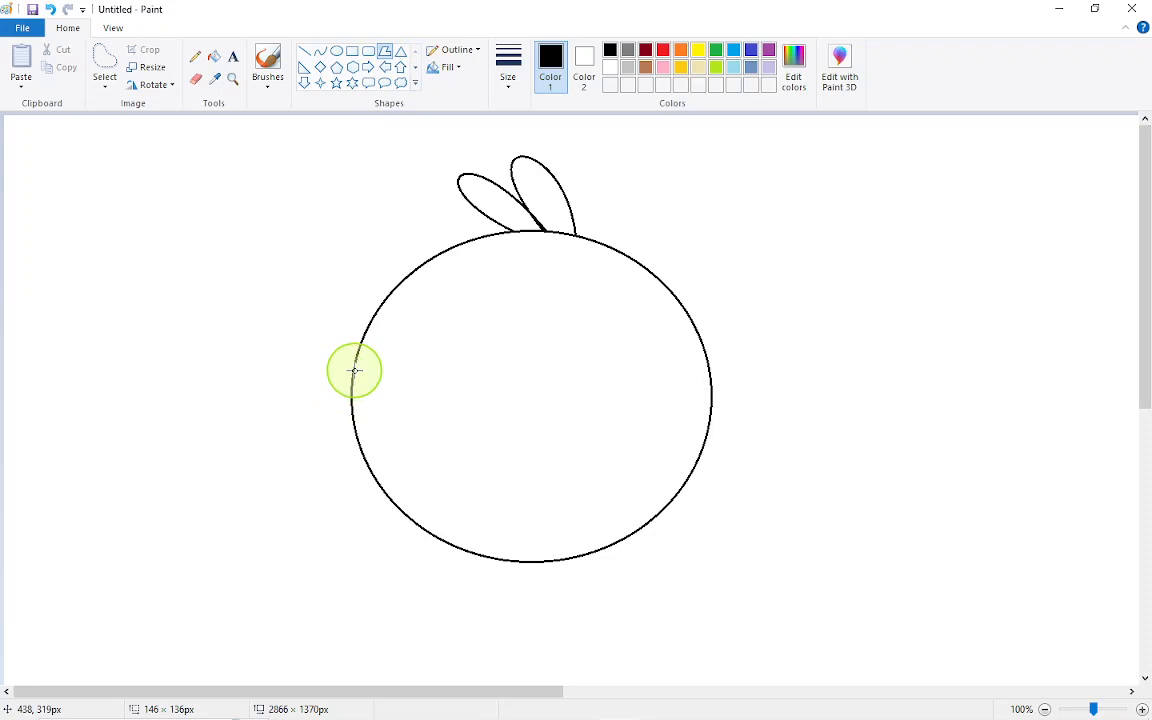
pyautogui.moveTo(354, 360)
pyautogui.mouseDown()
pyautogui.moveTo(303, 301)
pyautogui.moveTo(324, 312)
pyautogui.moveTo(292, 335)
pyautogui.moveTo(338, 366)
pyautogui.mouseUp()
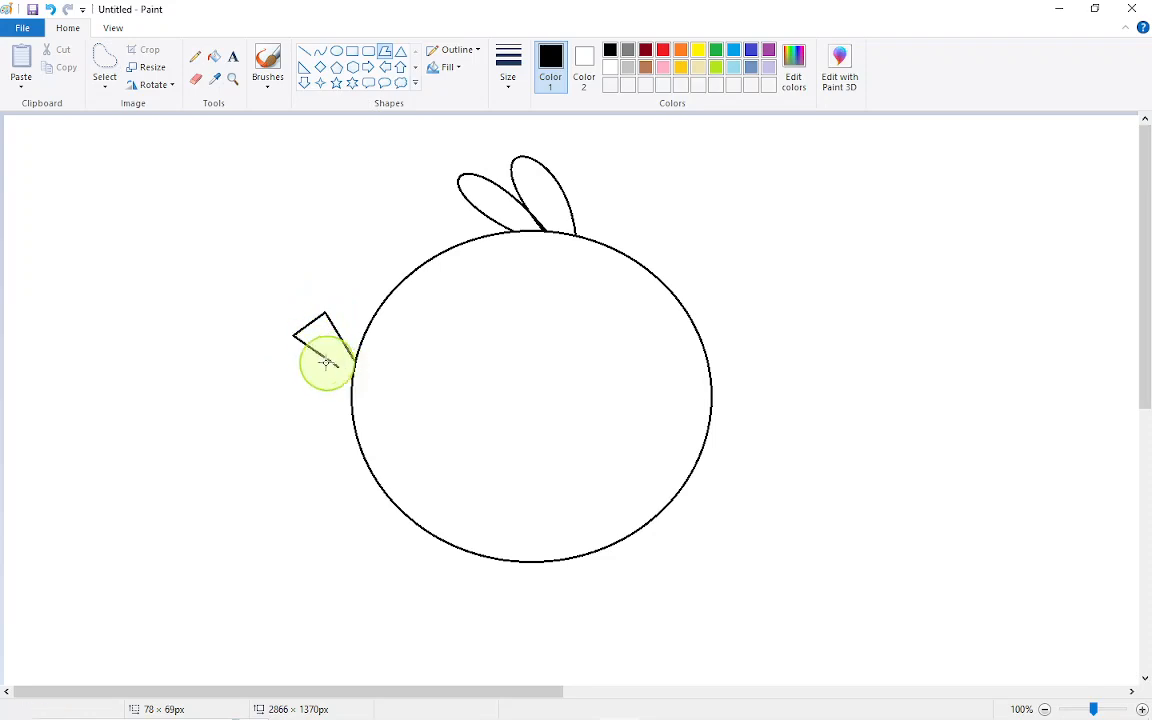
pyautogui.click(268, 351)
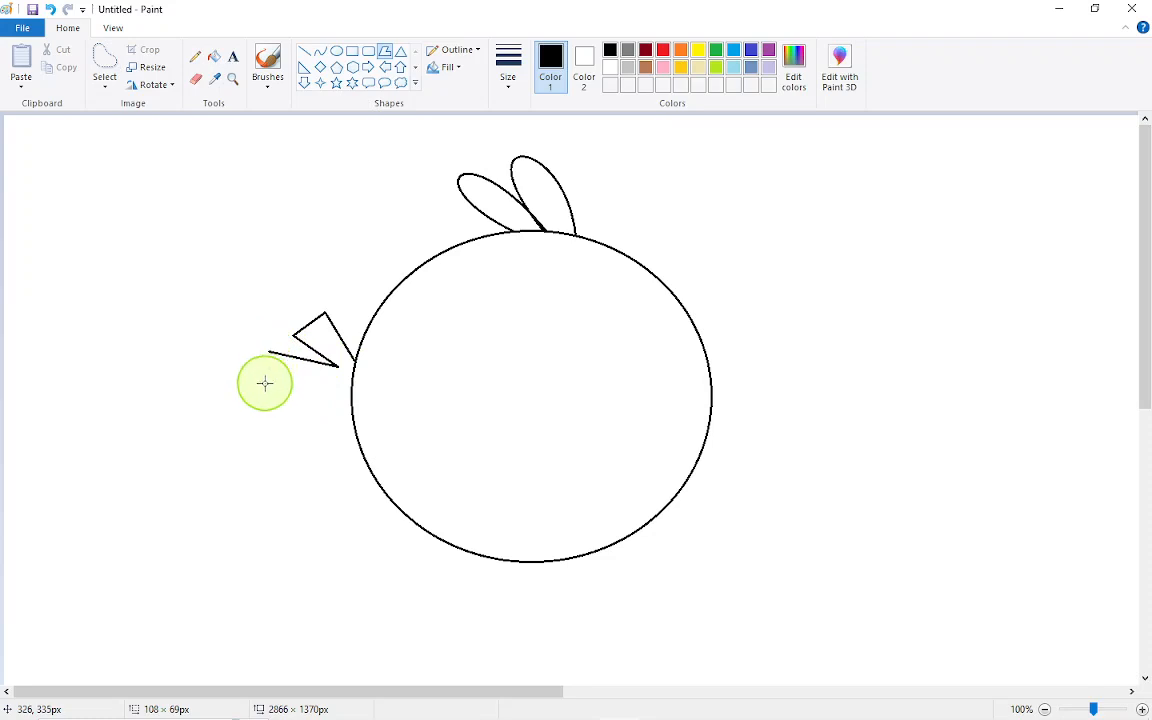
pyautogui.click(262, 390)
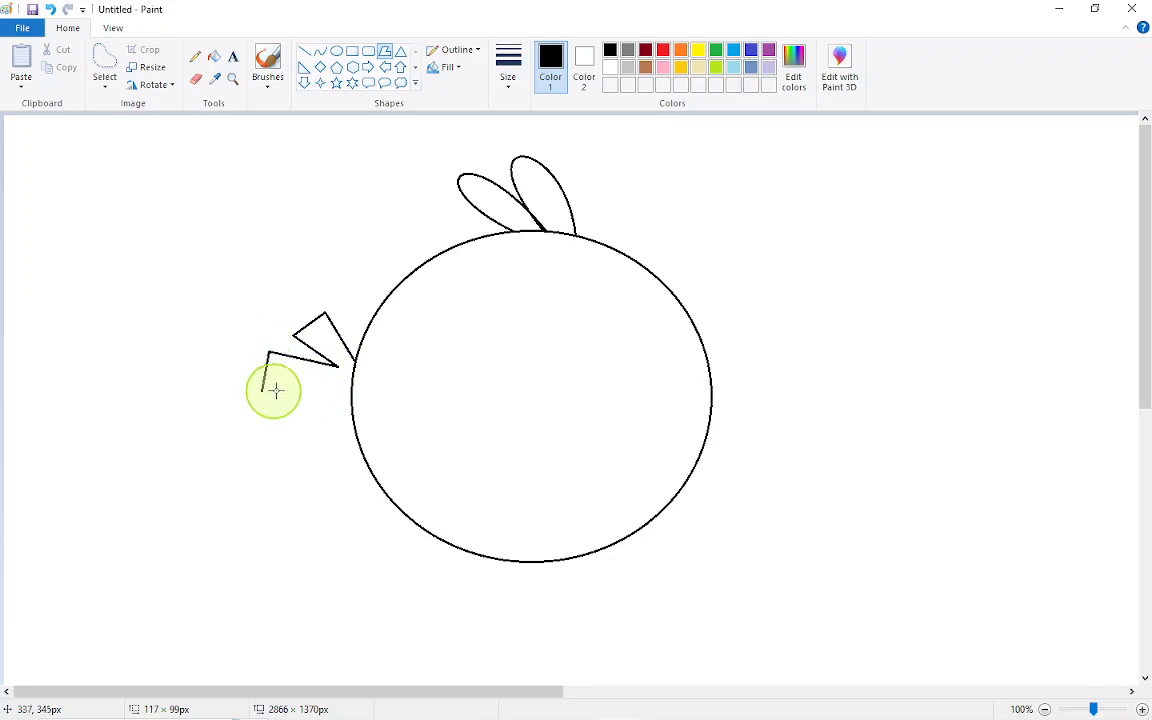
pyautogui.click(336, 384)
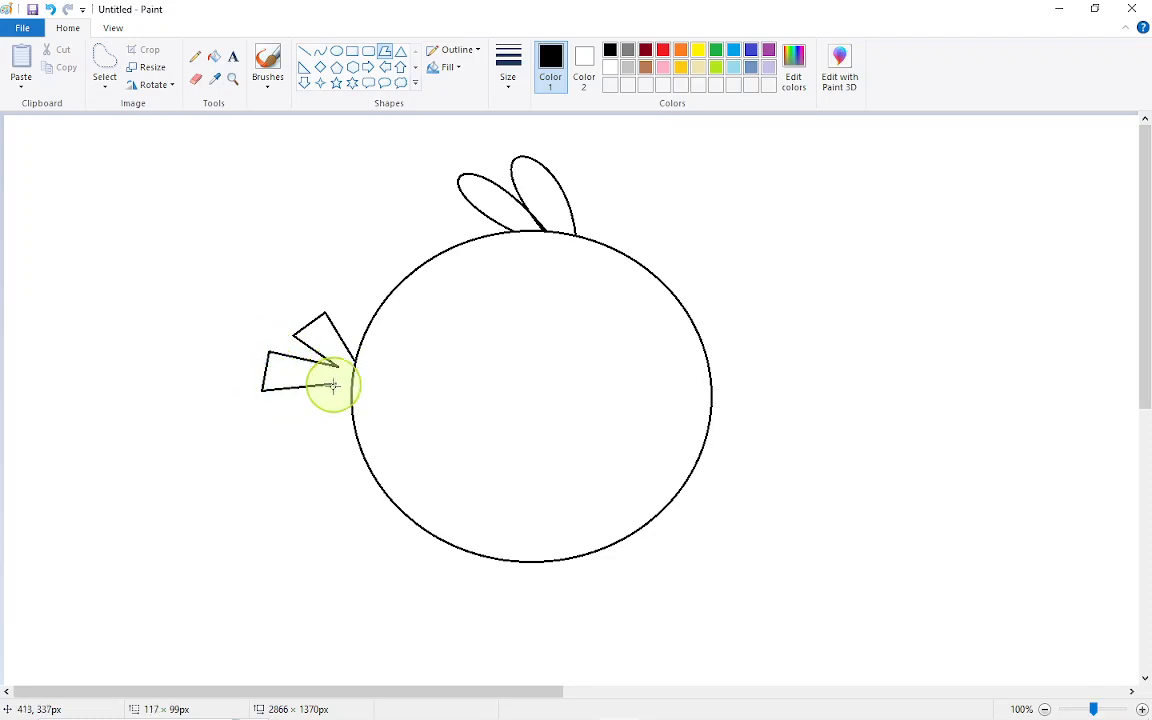
pyautogui.click(307, 408)
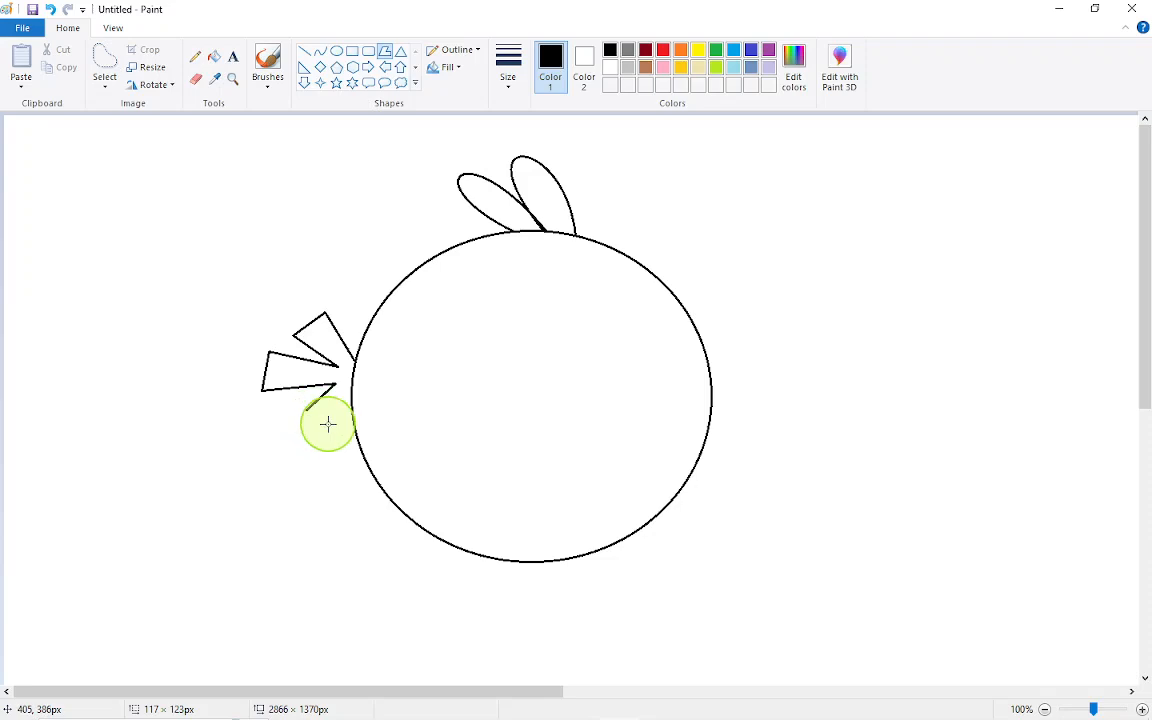
pyautogui.click(325, 426)
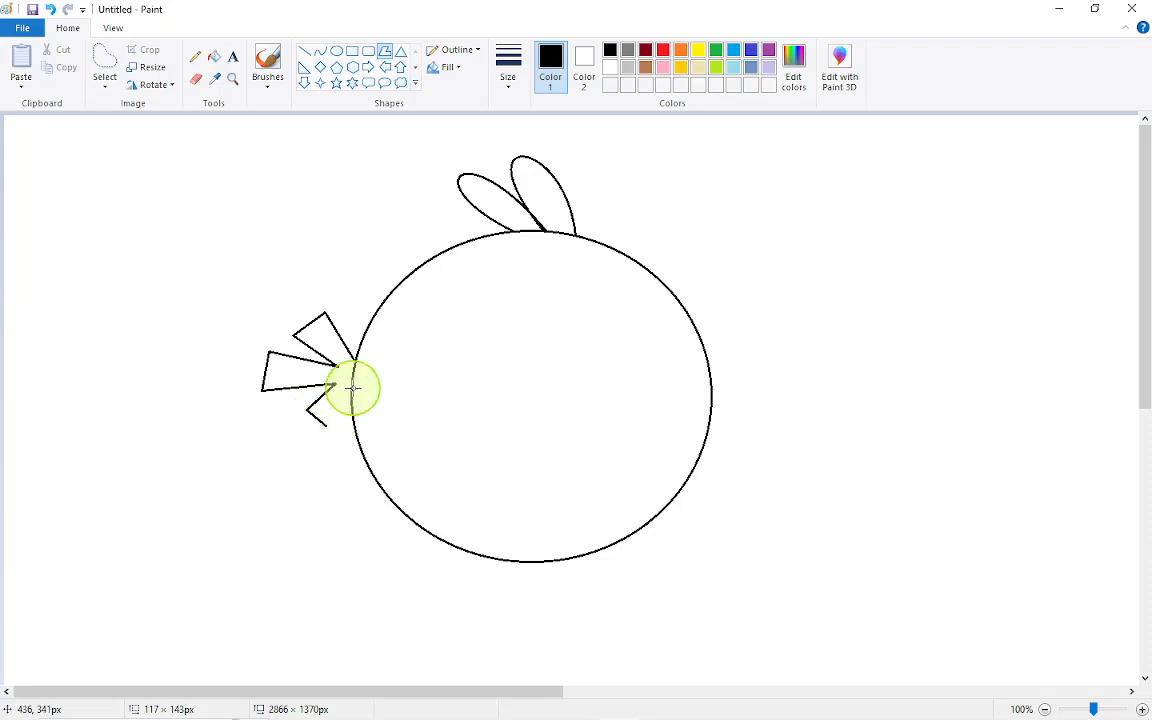
pyautogui.click(352, 385)
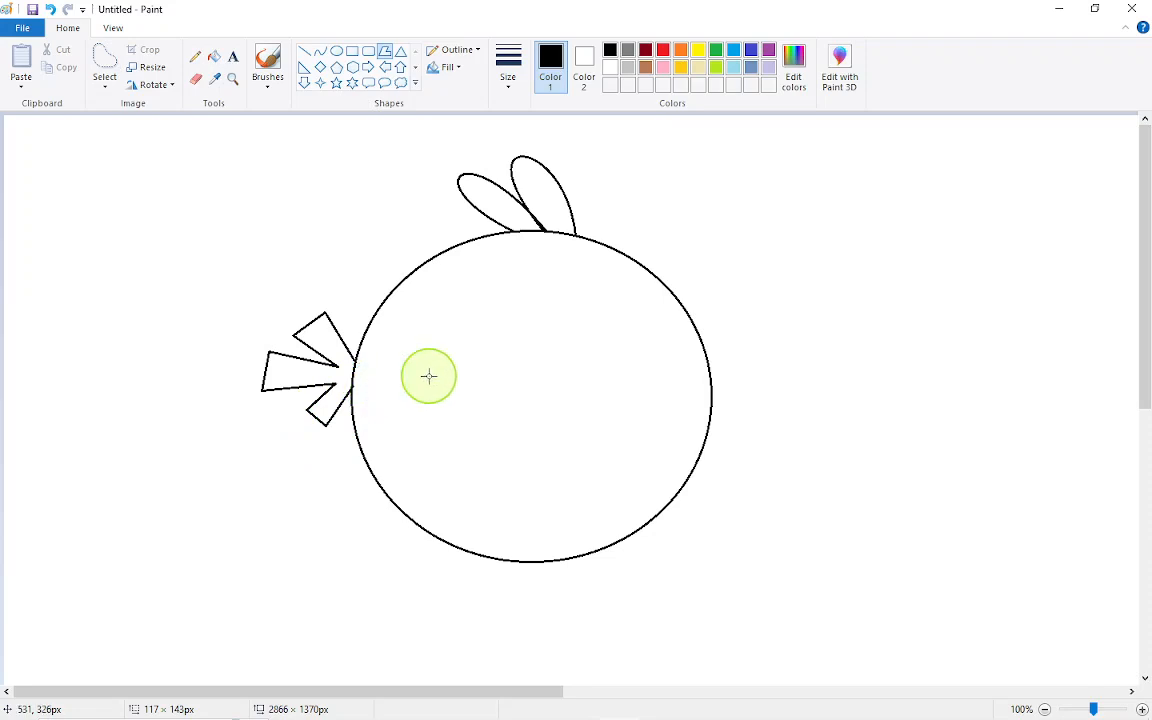
pyautogui.click(350, 378)
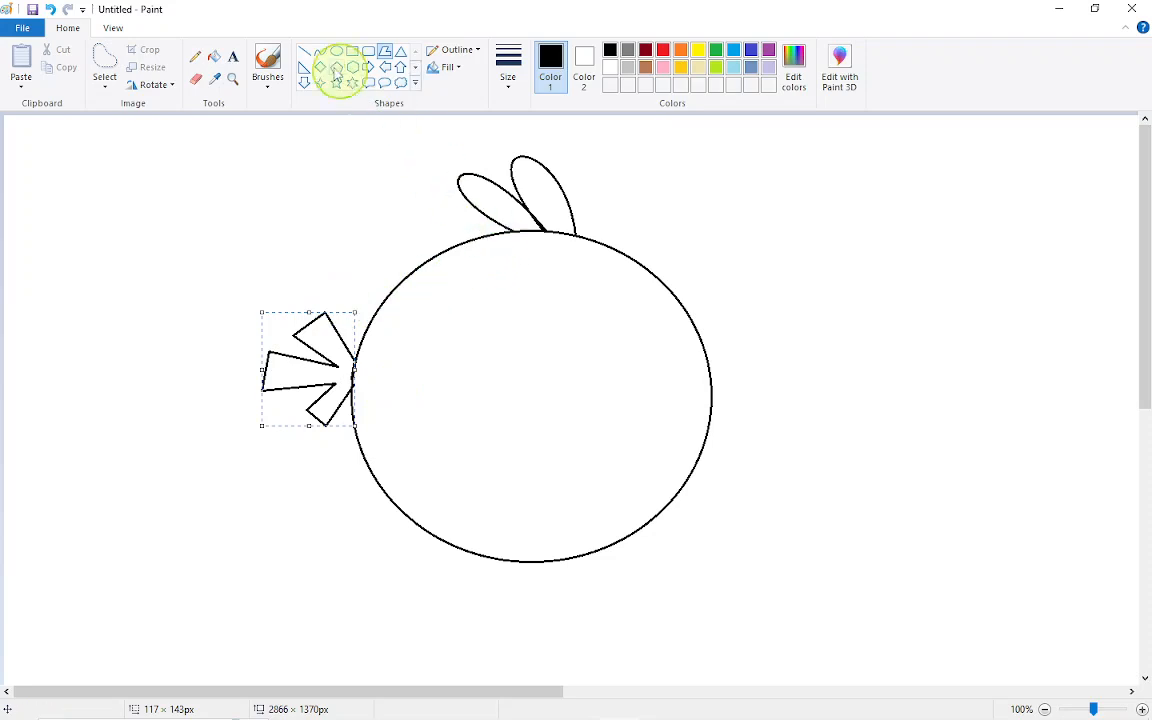
pyautogui.click(388, 51)
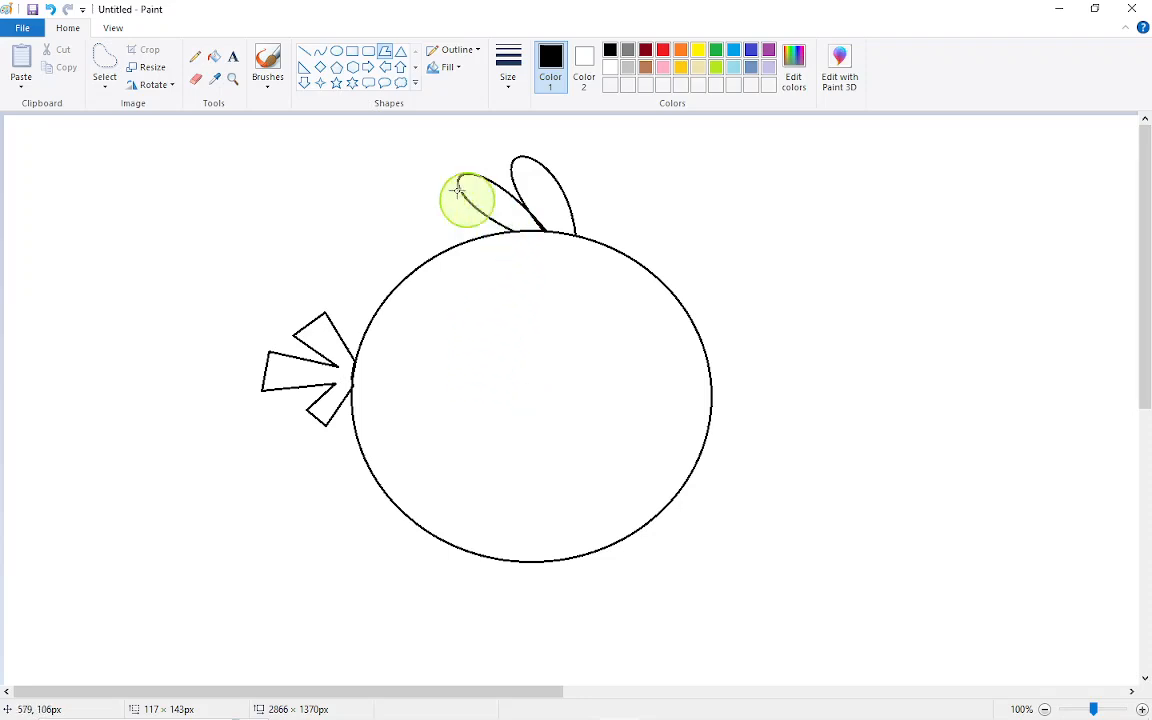
# Draw a round eye right of the body's centre with a small circular pupil of about 25 × 24 px inside its right part
pyautogui.click(336, 51)
pyautogui.moveTo(517, 352); pyautogui.dragTo(562, 396)
pyautogui.click(627, 393)
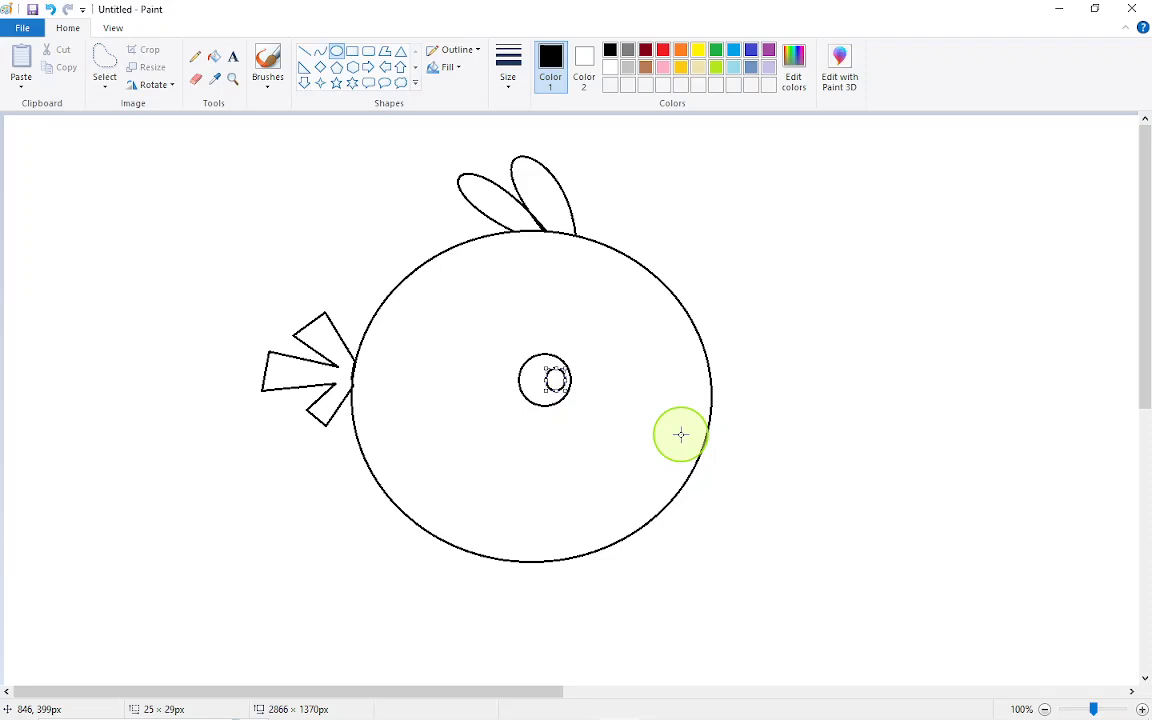
pyautogui.moveTo(557, 376); pyautogui.dragTo(557, 378)
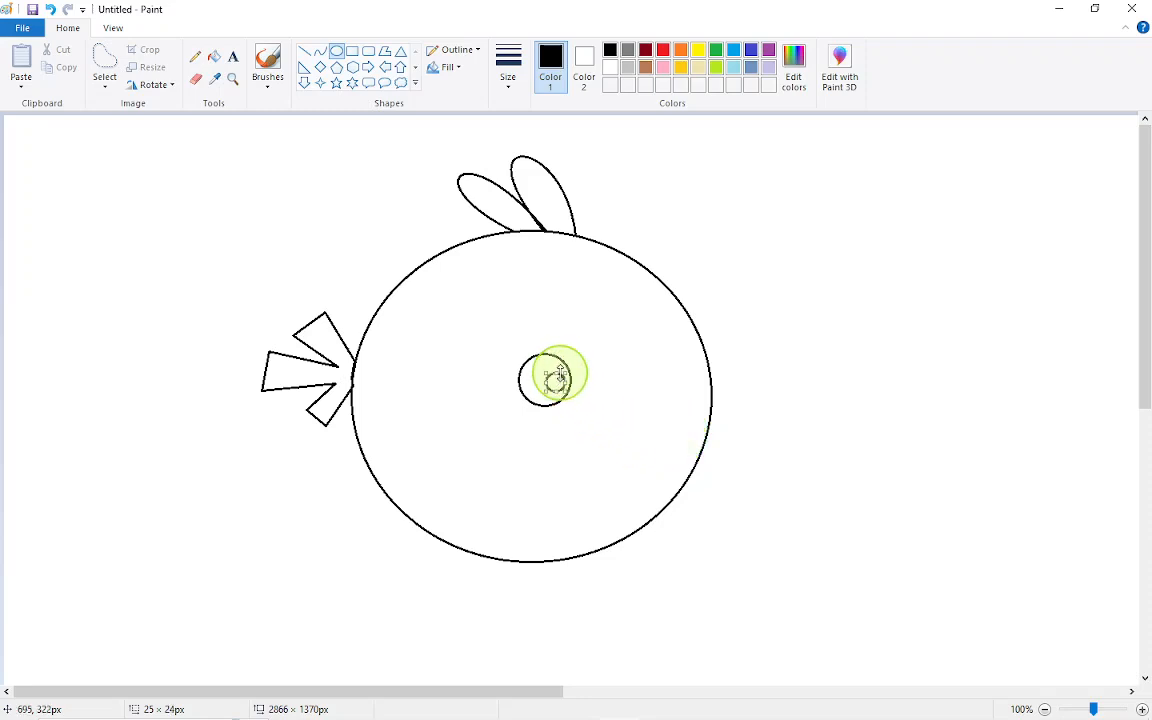
pyautogui.click(604, 414)
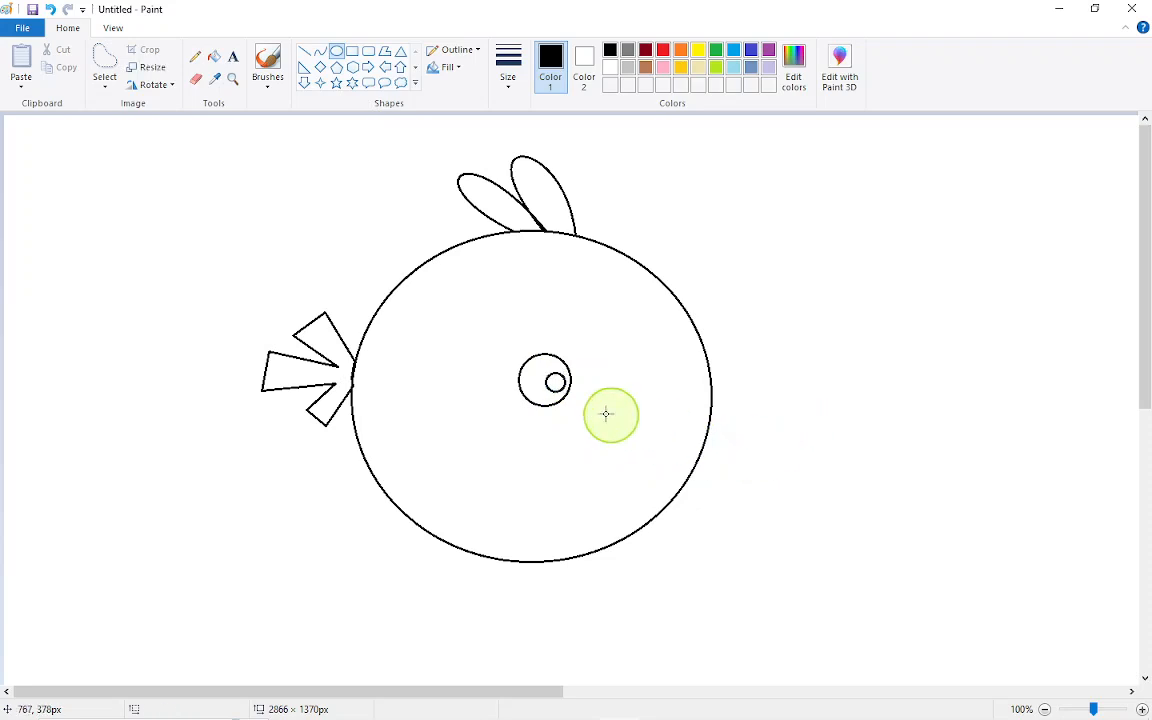
# Copy the eye with a rectangular selection of about 116 × 112 px and align the copy directly right of the original
pyautogui.click(100, 89)
pyautogui.click(153, 122)
pyautogui.moveTo(491, 335); pyautogui.dragTo(585, 424)
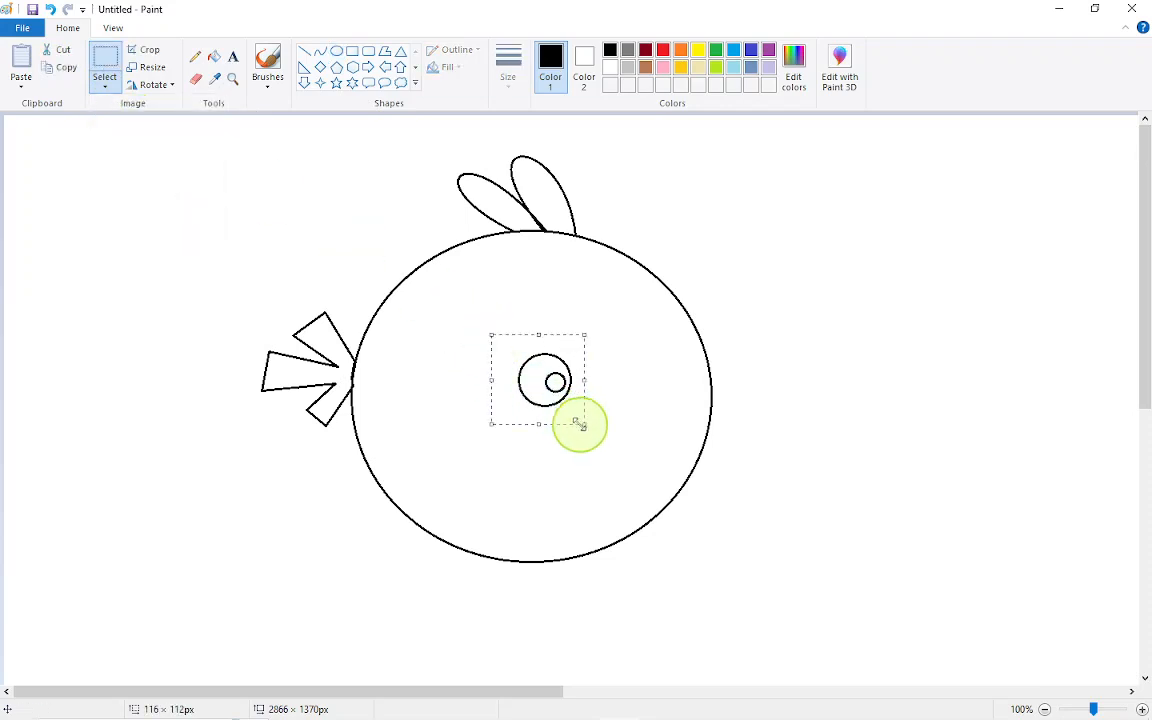
pyautogui.moveTo(553, 381); pyautogui.dragTo(606, 383)
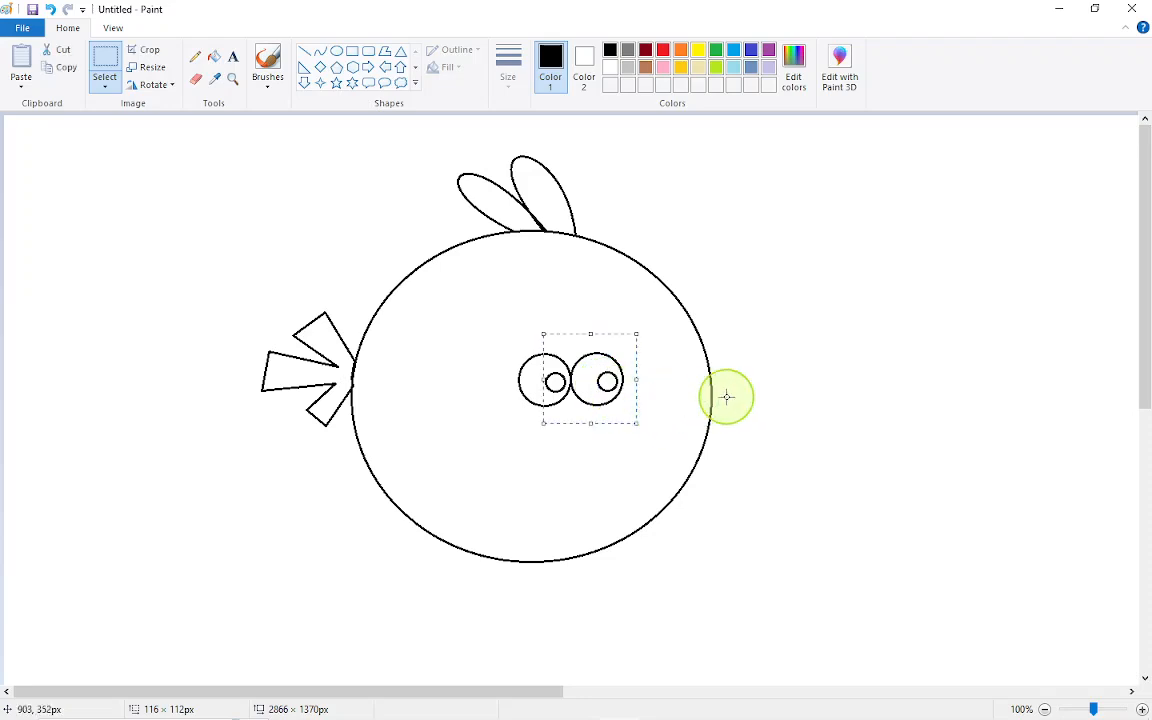
pyautogui.press('Up')
pyautogui.press('Up')
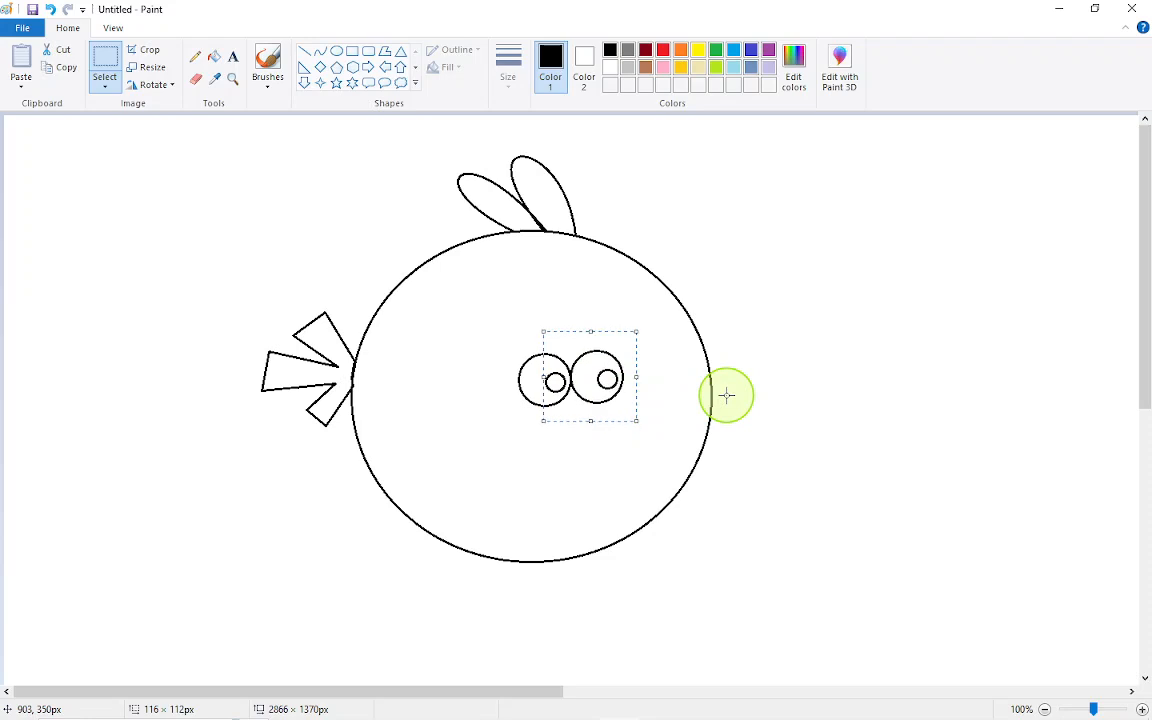
pyautogui.press('Down')
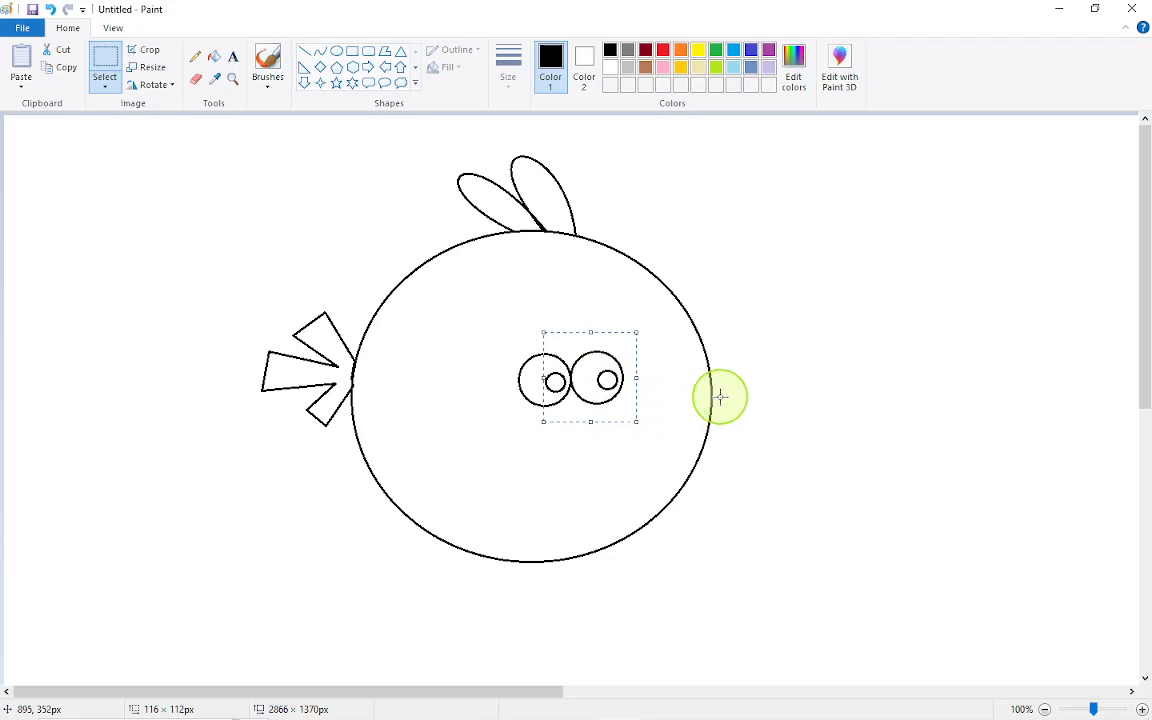
pyautogui.press('Down')
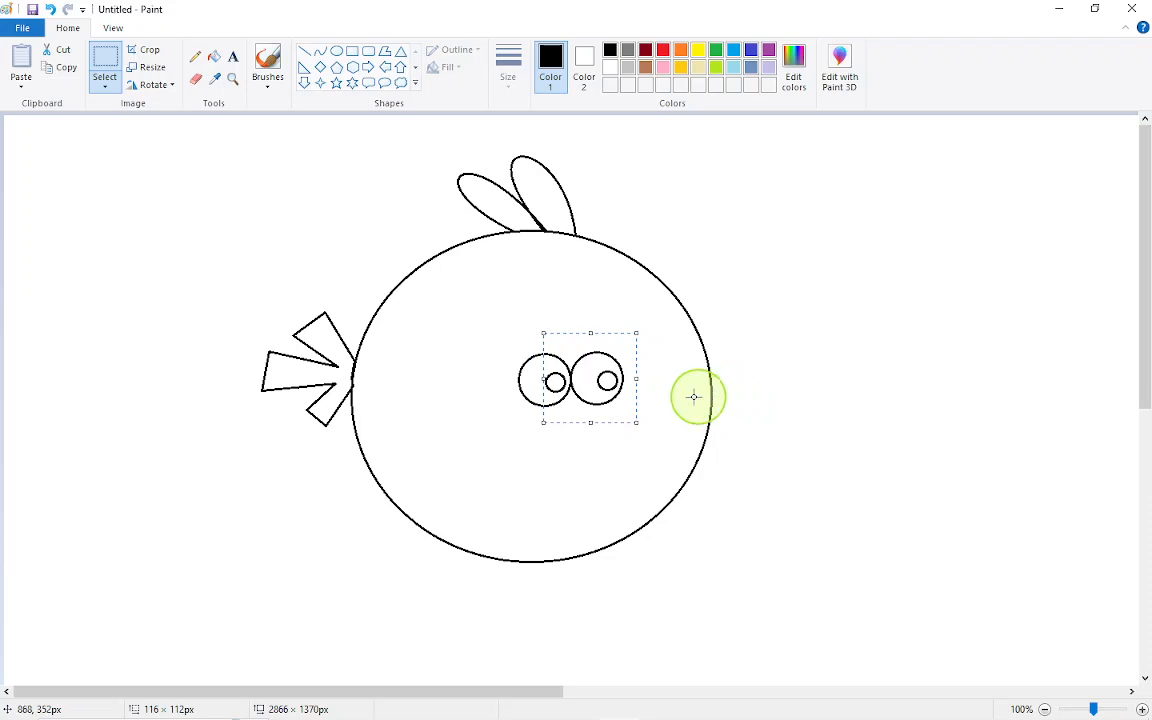
pyautogui.click(690, 378)
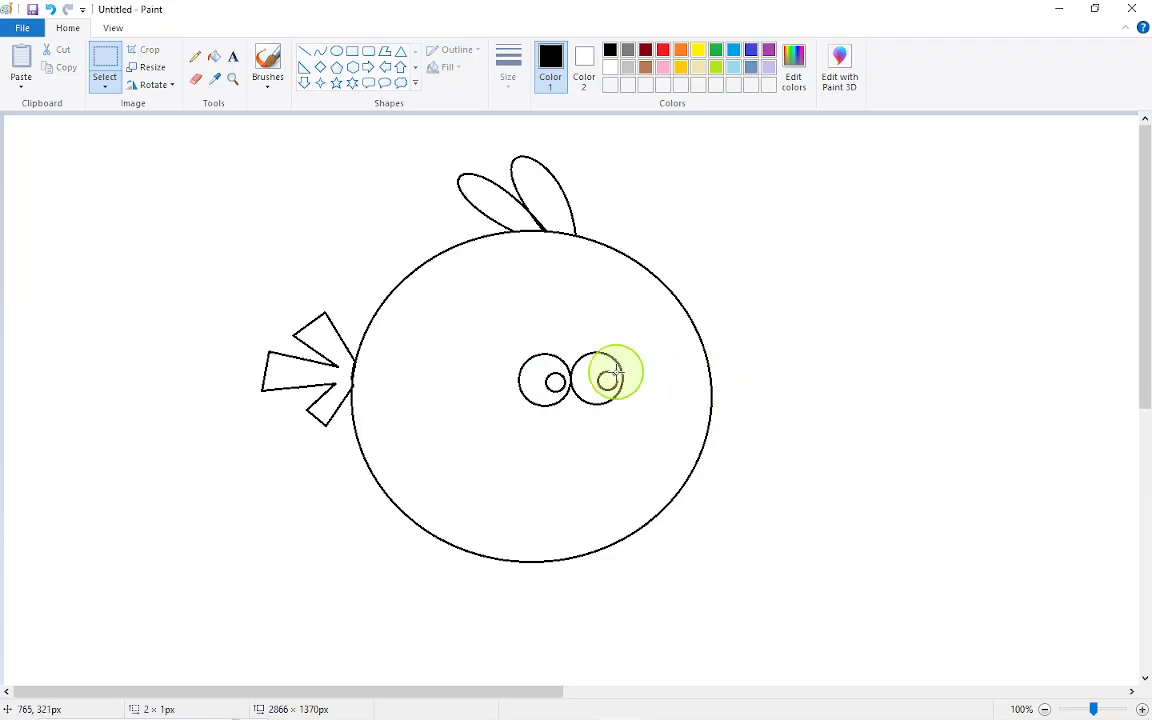
# Try to move the right eye's pupil with a rectangular selection of about 31 × 31 px, and undo the move
pyautogui.click(233, 79)
pyautogui.click(610, 383)
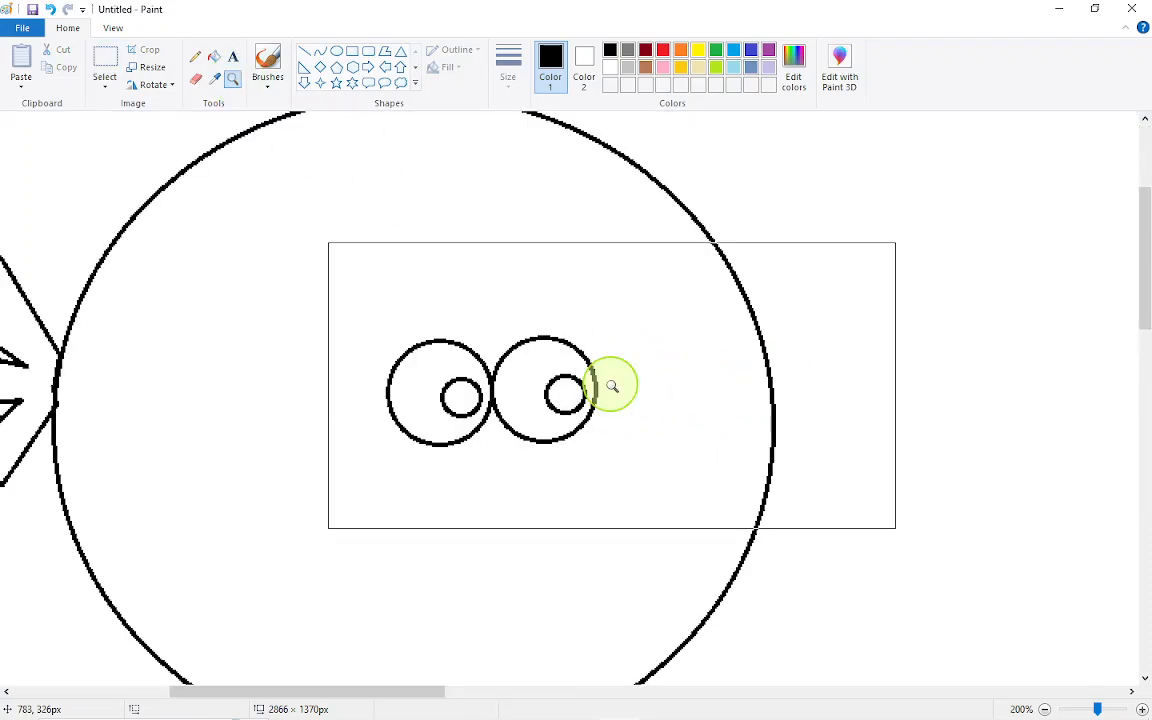
pyautogui.click(108, 87)
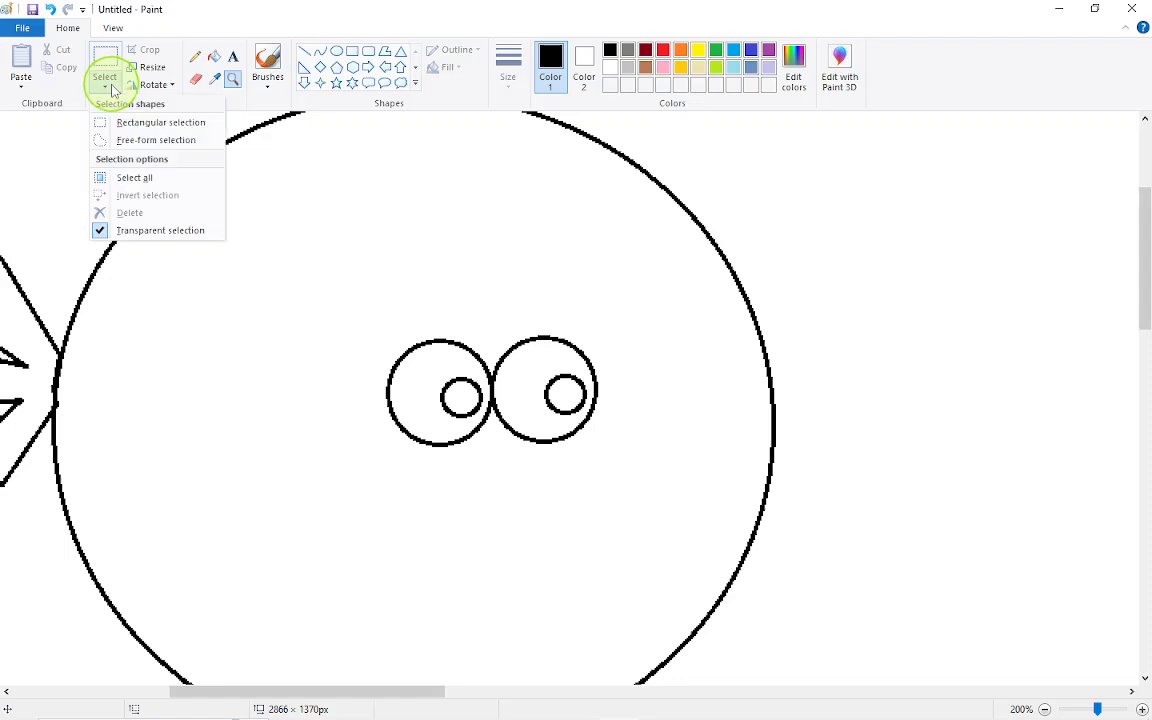
pyautogui.click(118, 127)
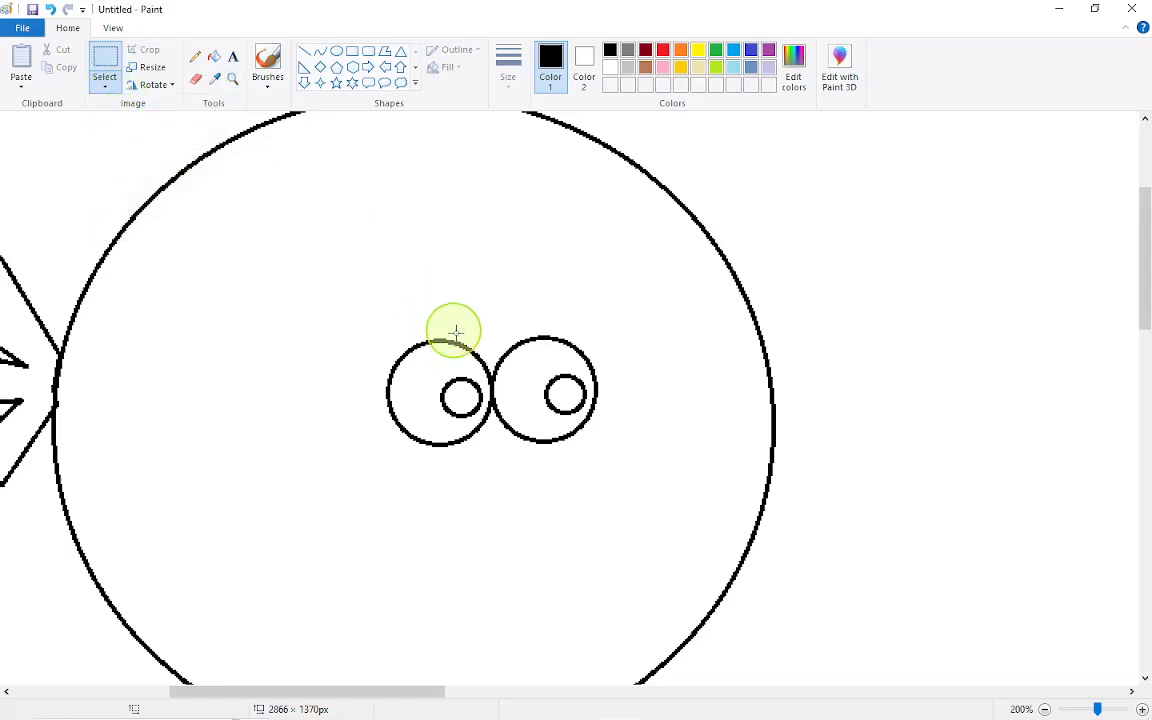
pyautogui.moveTo(541, 372); pyautogui.dragTo(625, 351)
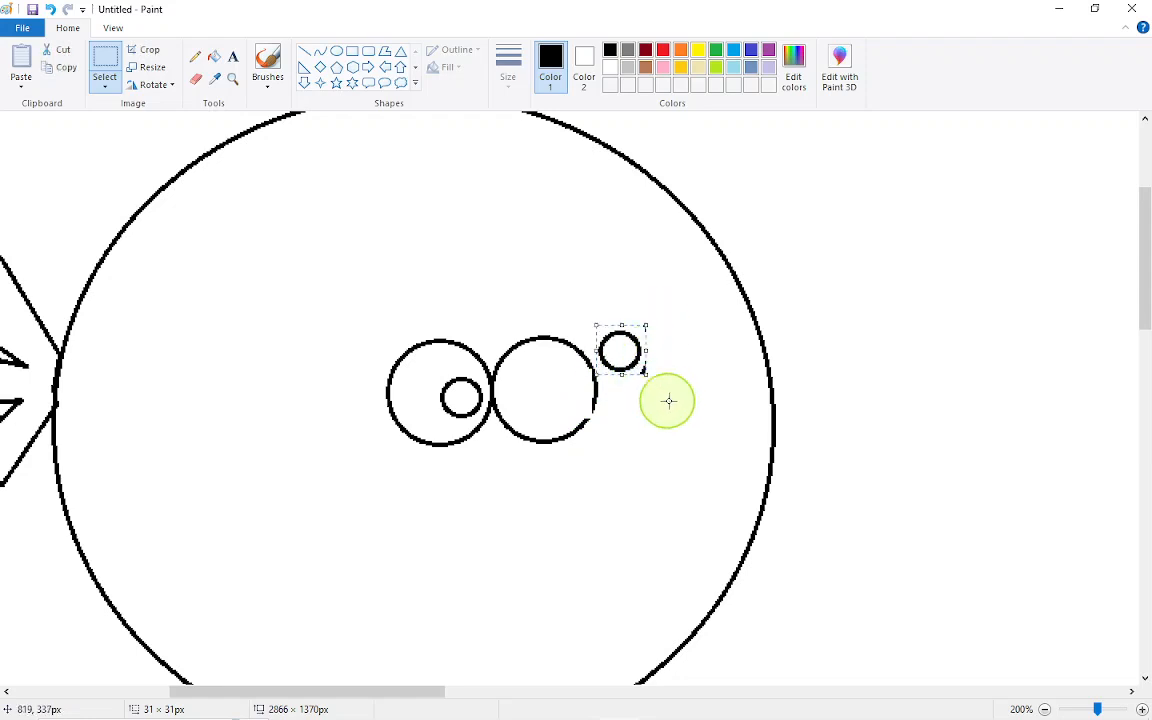
pyautogui.hotkey('ctrl', 'z')
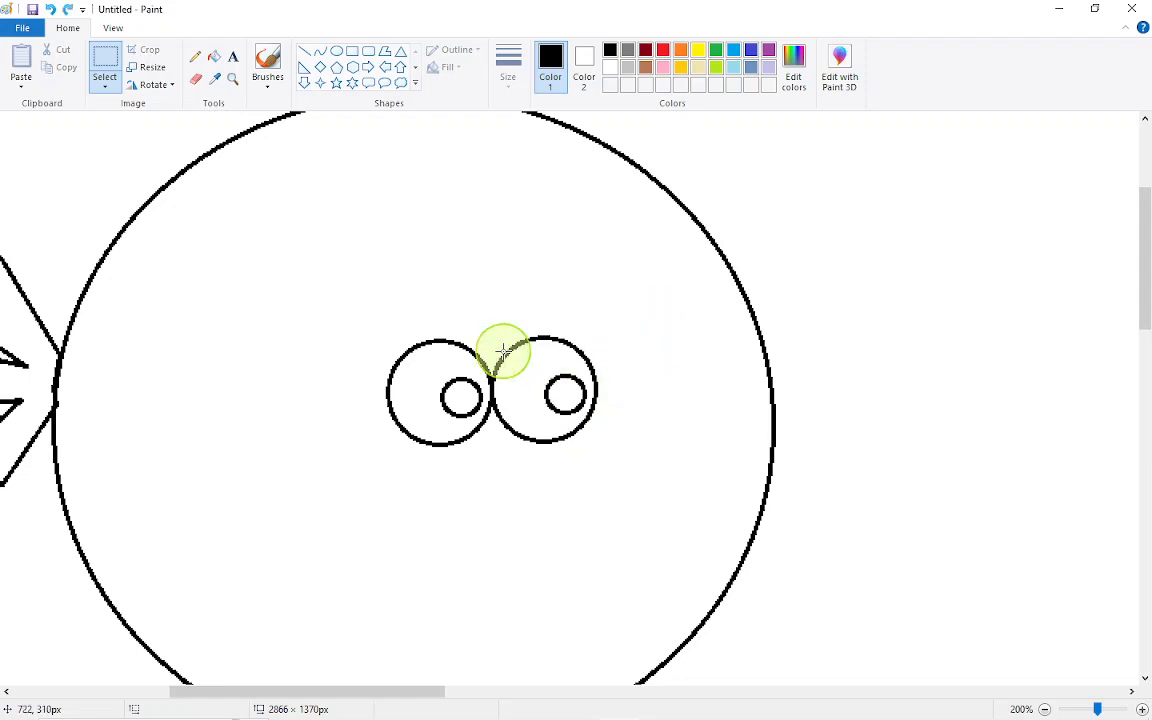
# Move the right eye's pupil left to the inner side of the eye, using a free-form selection around it
pyautogui.click(104, 82)
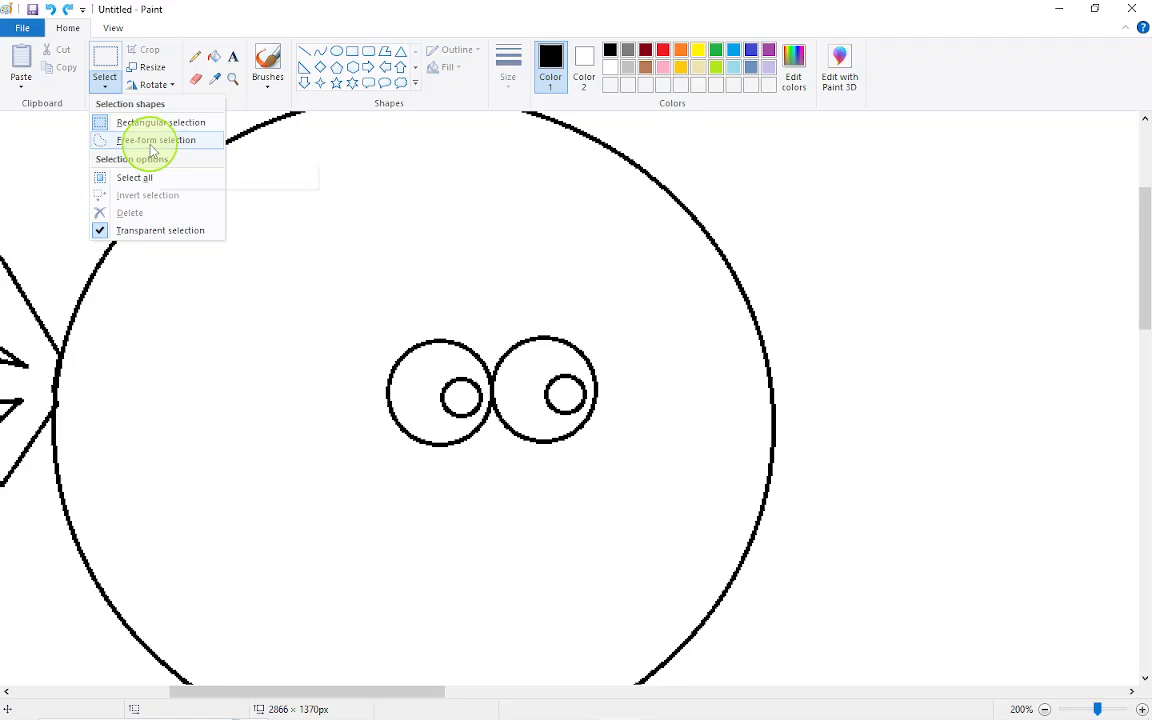
pyautogui.click(152, 141)
pyautogui.moveTo(556, 422)
pyautogui.mouseDown()
pyautogui.moveTo(535, 380)
pyautogui.moveTo(547, 366)
pyautogui.moveTo(582, 374)
pyautogui.moveTo(557, 422)
pyautogui.mouseUp()
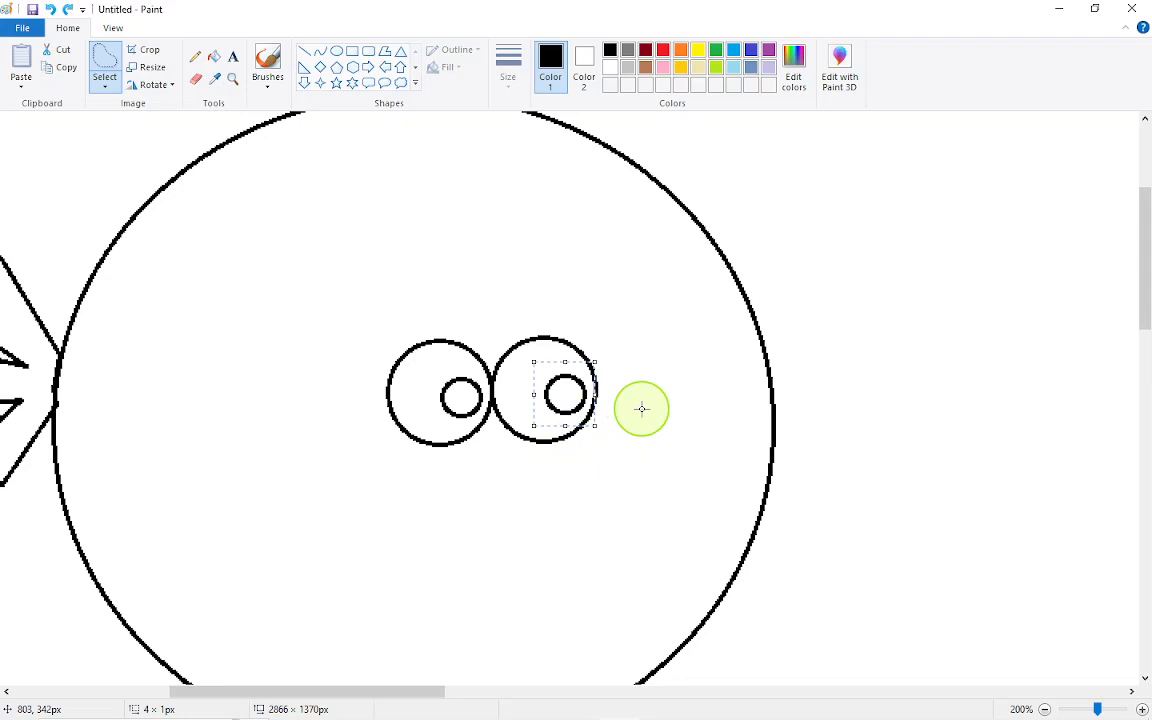
pyautogui.press('Left')
pyautogui.press('Left')
pyautogui.press('Left')
pyautogui.press('Left')
pyautogui.press('Left')
pyautogui.press('Left')
pyautogui.press('Left')
pyautogui.press('Left')
pyautogui.press('Left')
pyautogui.press('Left')
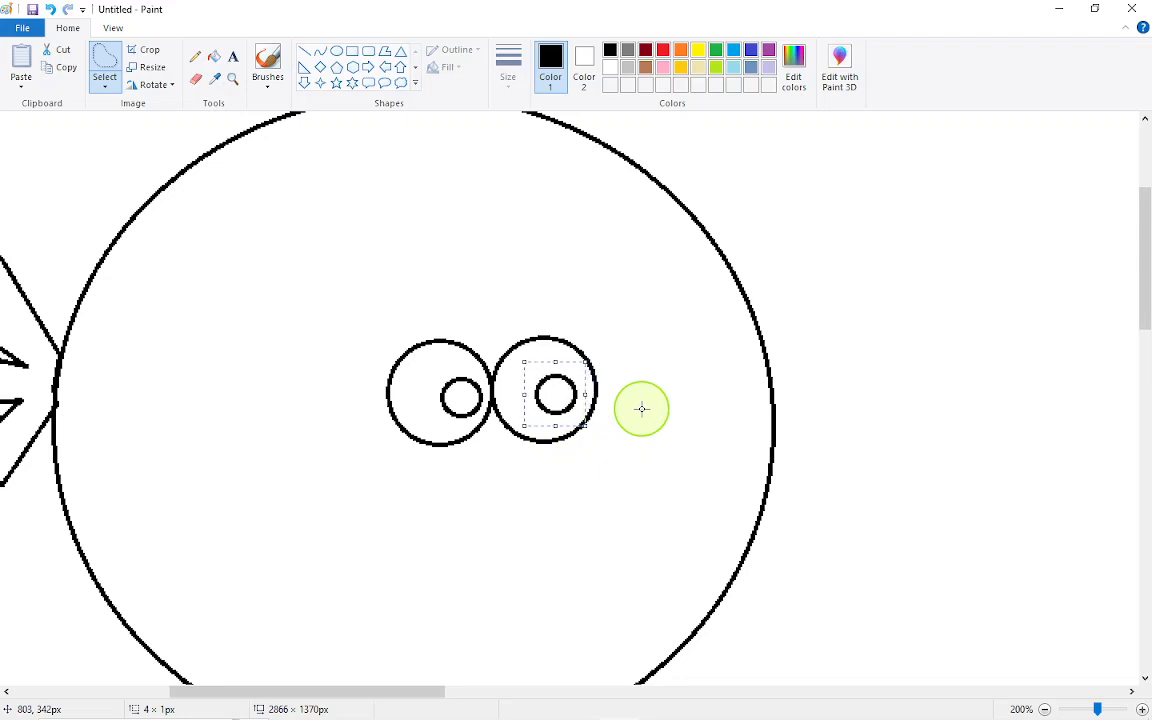
pyautogui.press('Left')
pyautogui.press('Left')
pyautogui.press('Left')
pyautogui.press('Left')
pyautogui.press('Left')
pyautogui.press('Left')
pyautogui.press('Left')
pyautogui.press('Left')
pyautogui.press('Left')
pyautogui.press('Left')
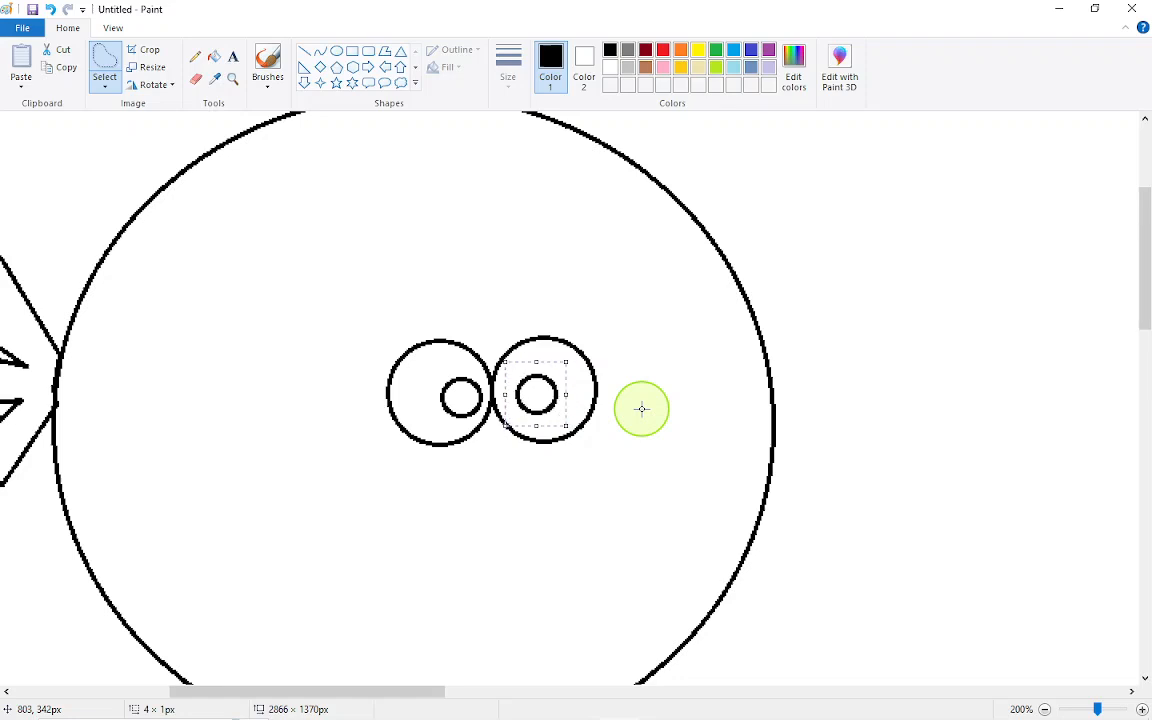
pyautogui.press('Right')
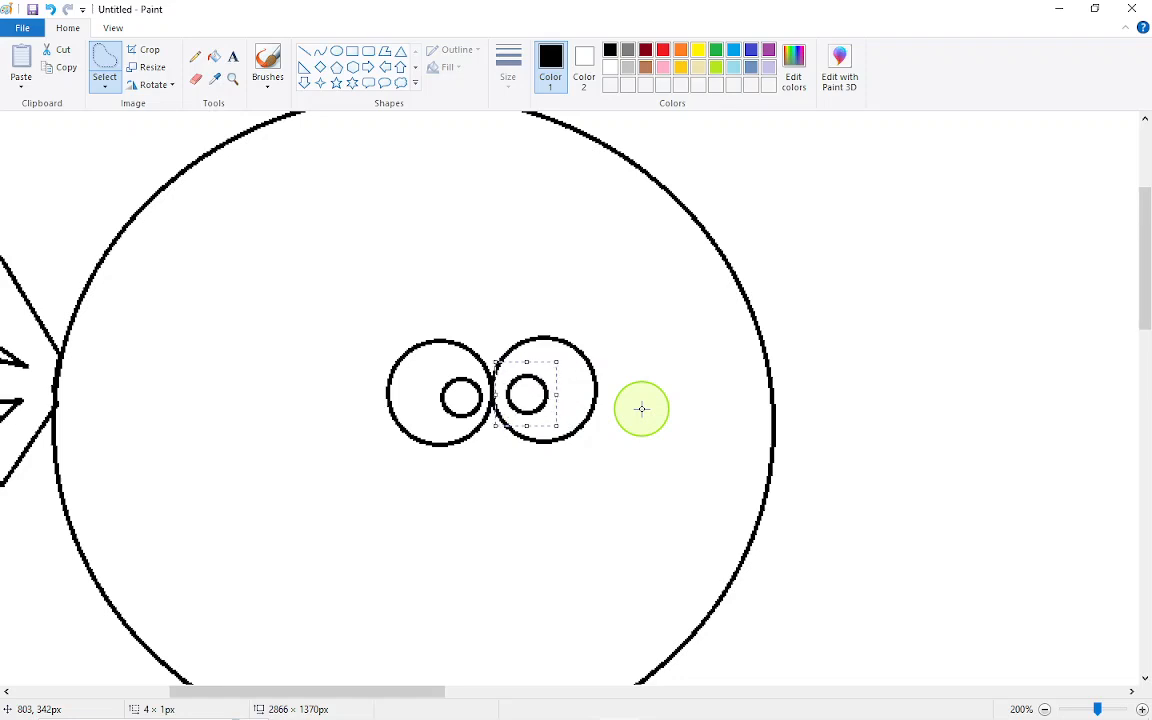
pyautogui.press('Right')
pyautogui.press('Left')
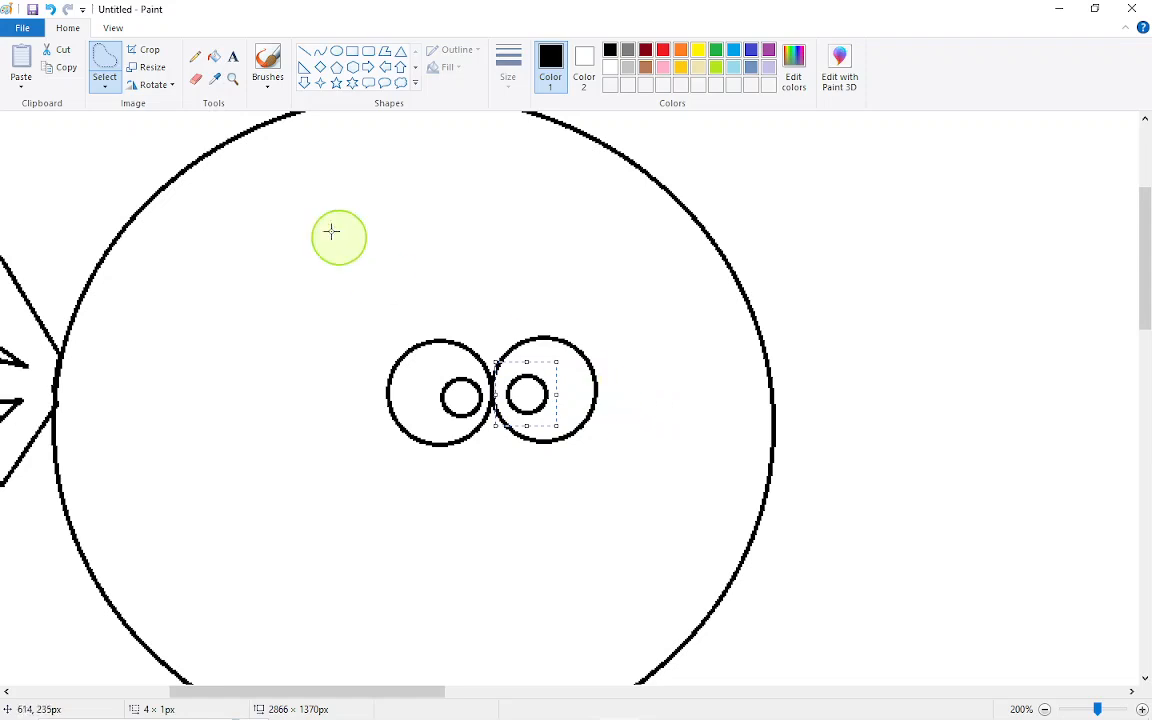
pyautogui.click(232, 78)
pyautogui.rightClick(453, 368)
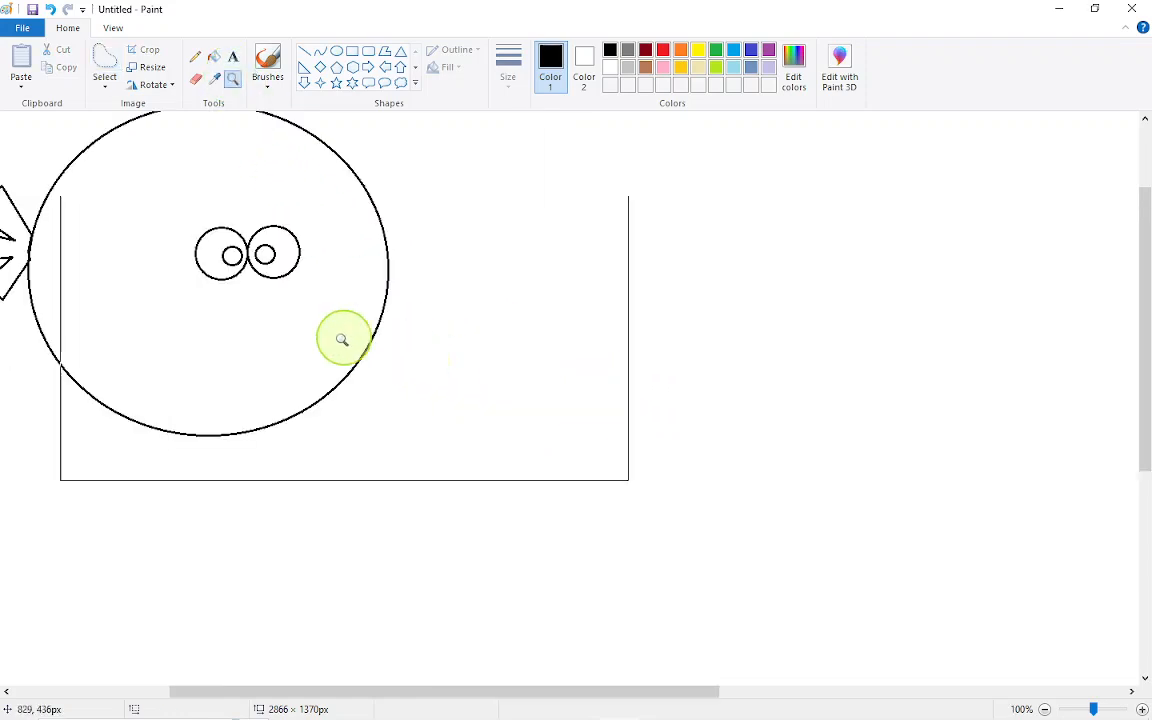
# Draw a closed V-shaped eyebrow polygon about 198 × 83 px above both eyes, with its lower point where the eyes meet
pyautogui.moveTo(518, 690); pyautogui.dragTo(395, 697)
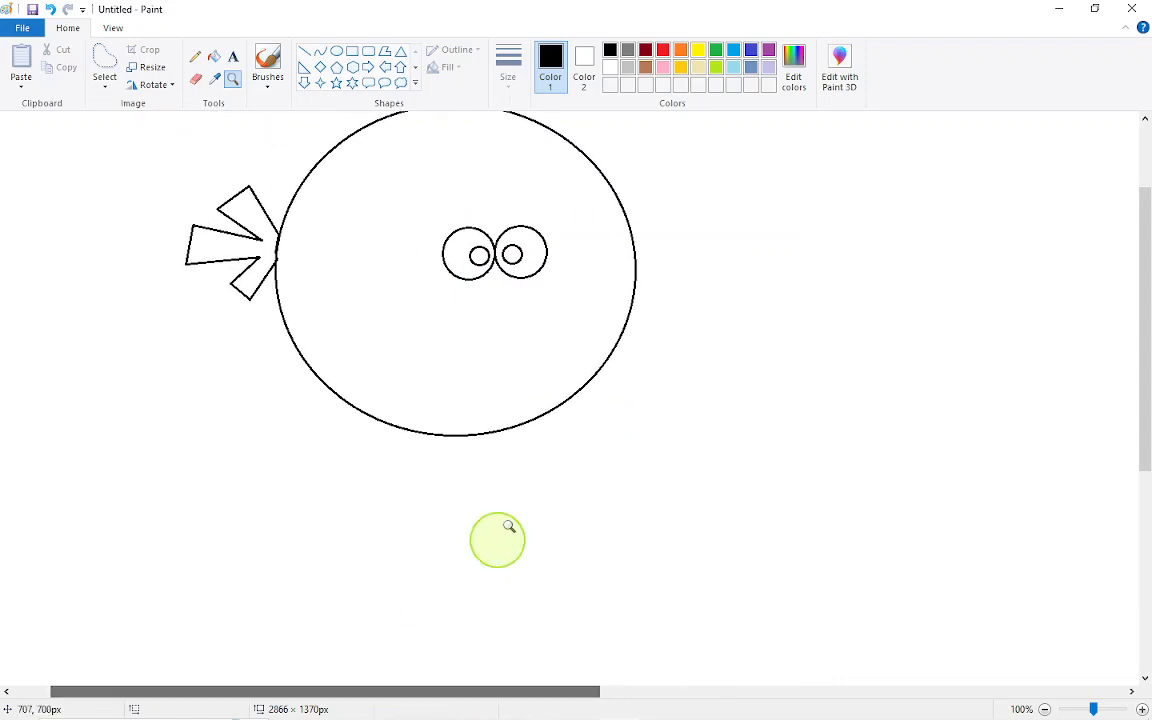
pyautogui.scroll(2, 470, 579)
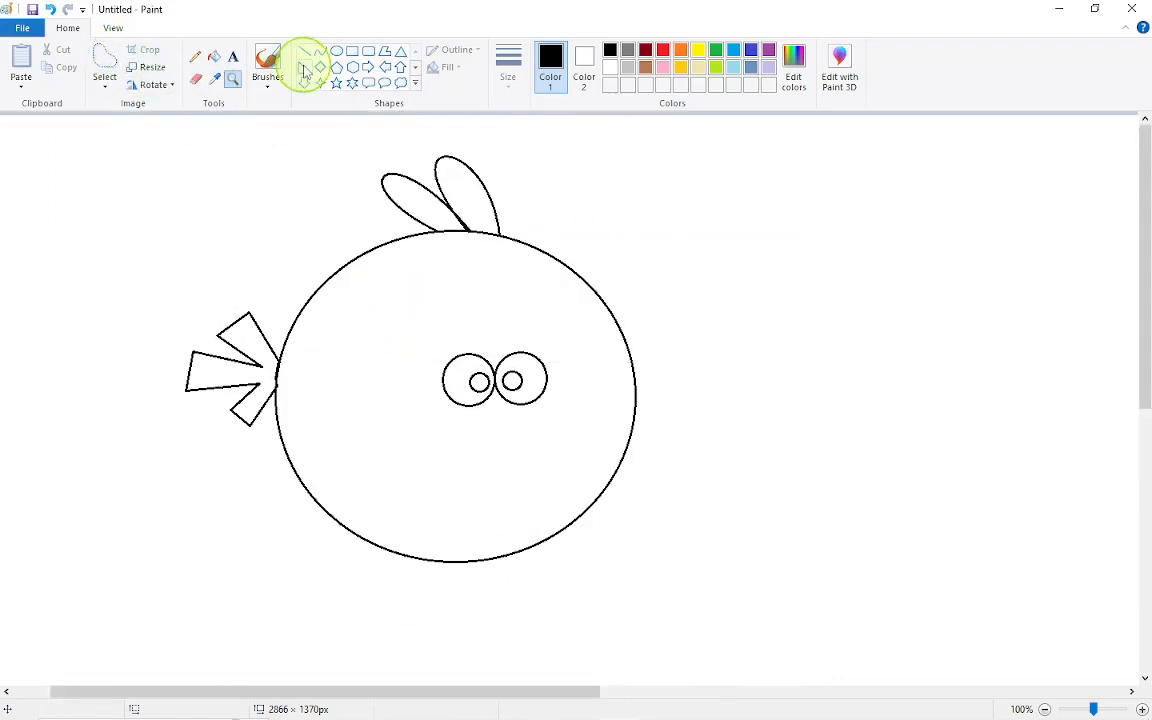
pyautogui.click(385, 52)
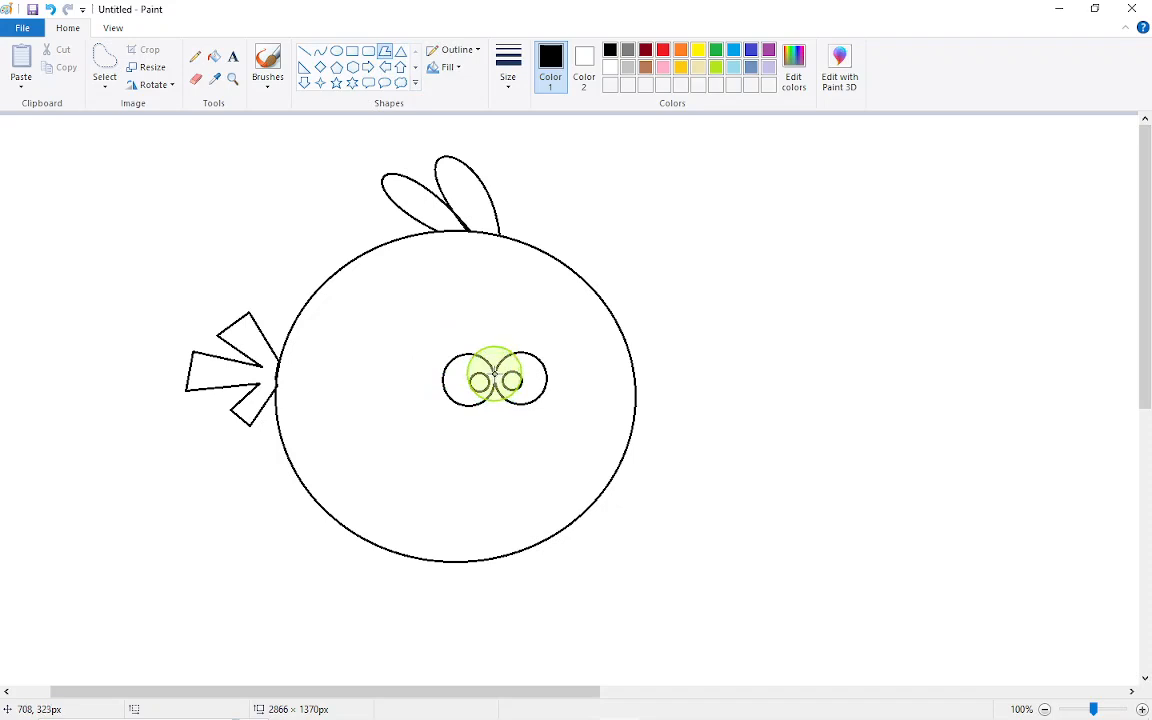
pyautogui.moveTo(494, 371); pyautogui.dragTo(417, 323)
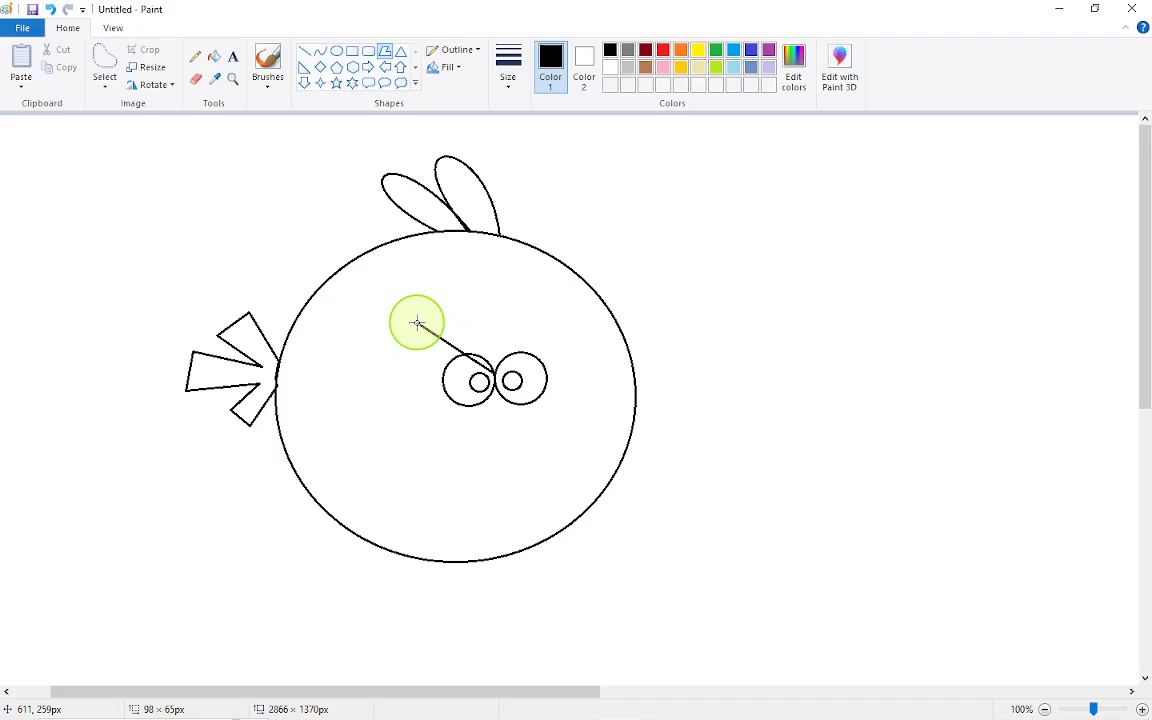
pyautogui.moveTo(417, 323); pyautogui.dragTo(417, 325)
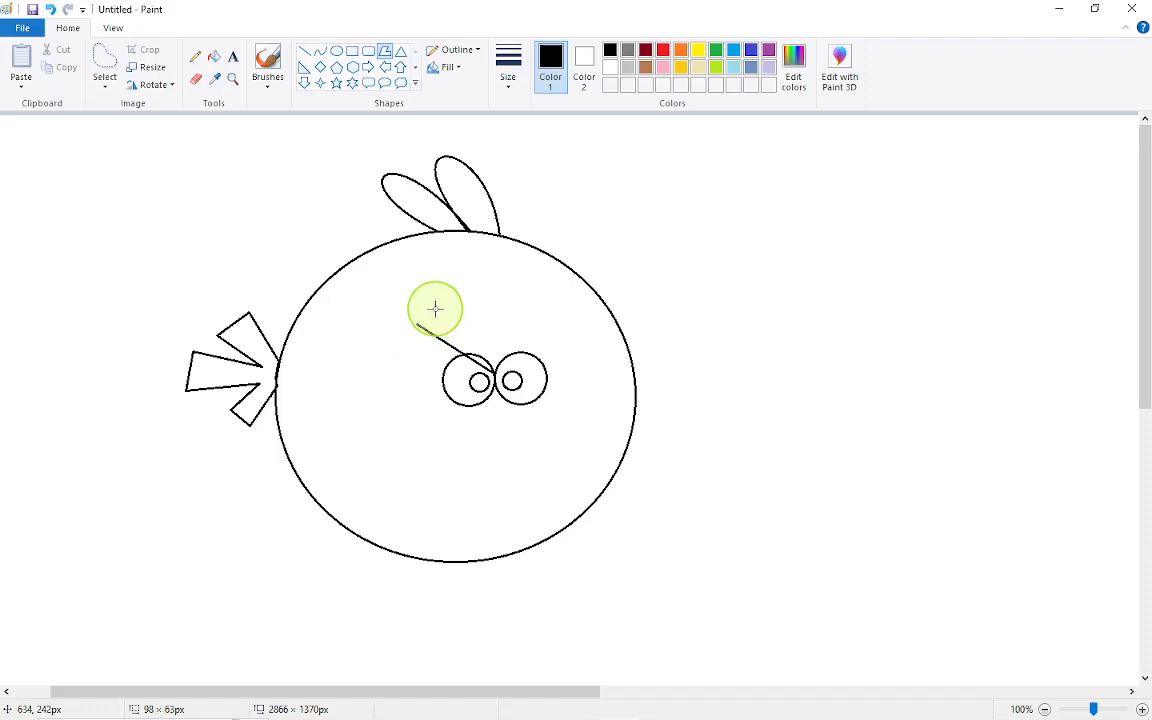
pyautogui.click(435, 305)
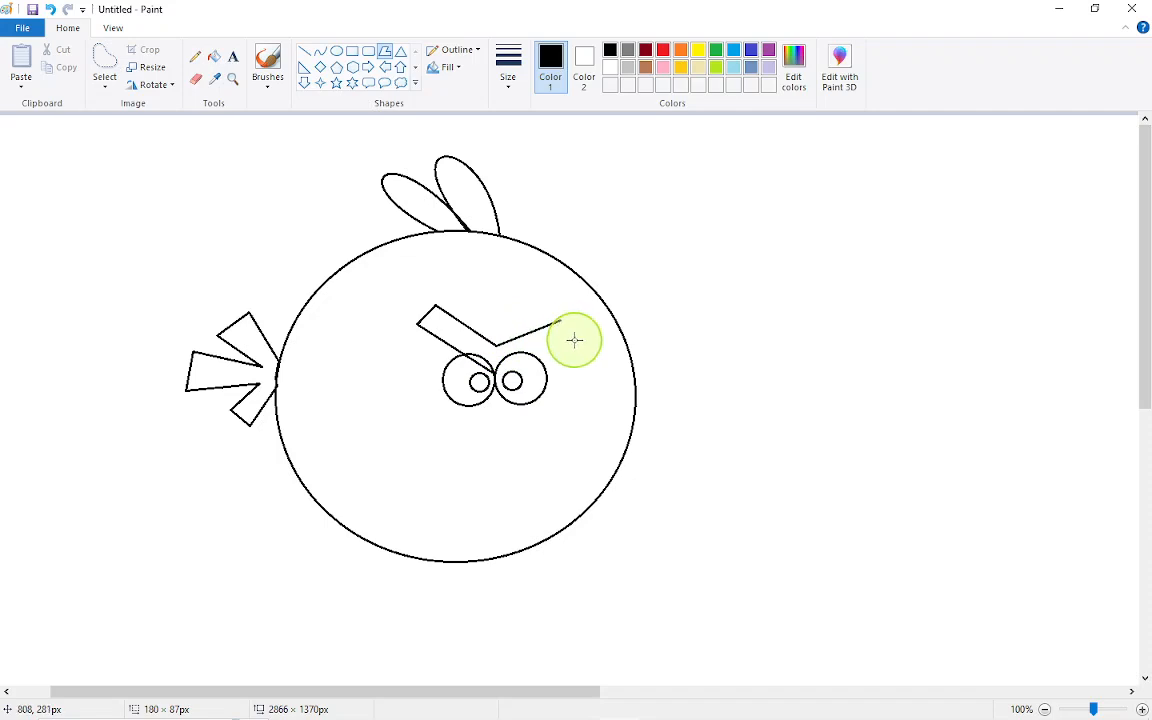
pyautogui.click(573, 337)
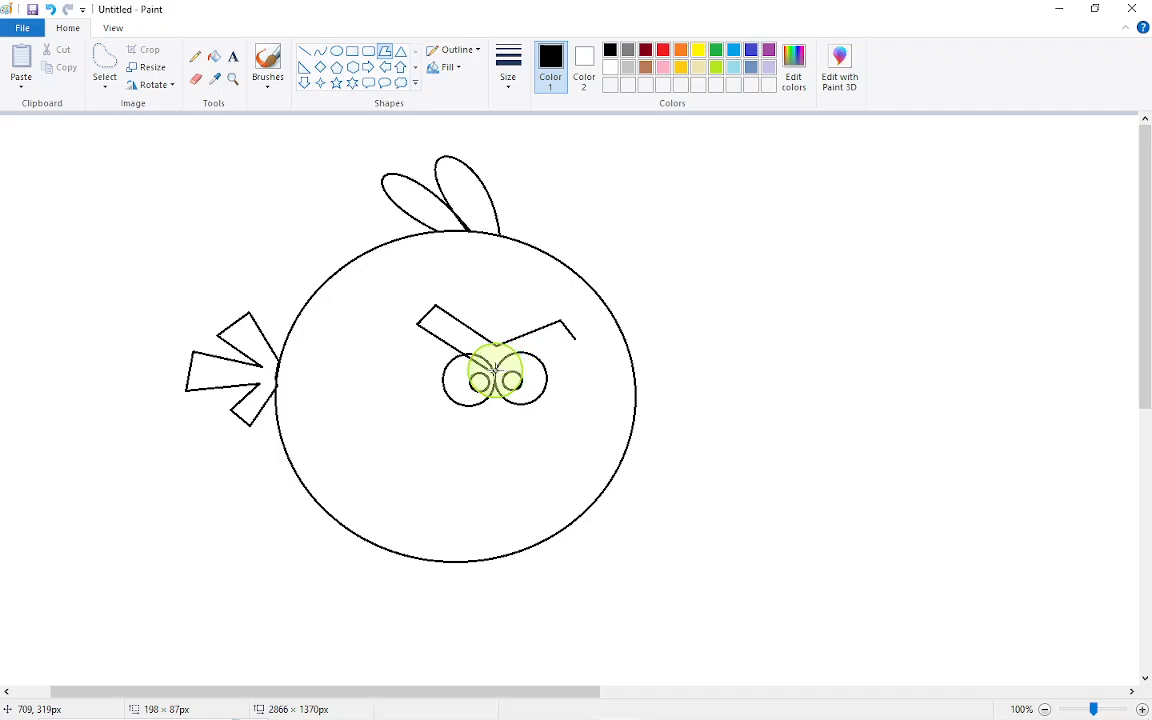
pyautogui.doubleClick(495, 370)
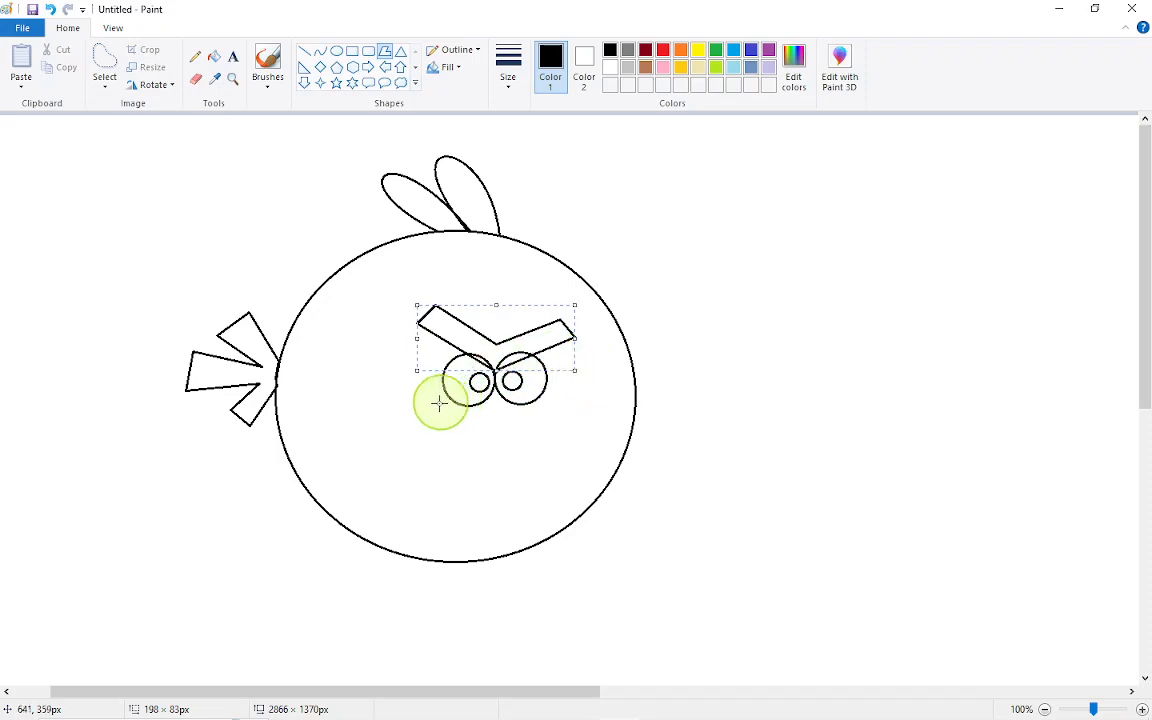
# Draw the sides of the upper beak as two curves from between the eyes, about 103 × 57 px right and 47 × 56 px left
pyautogui.click(320, 50)
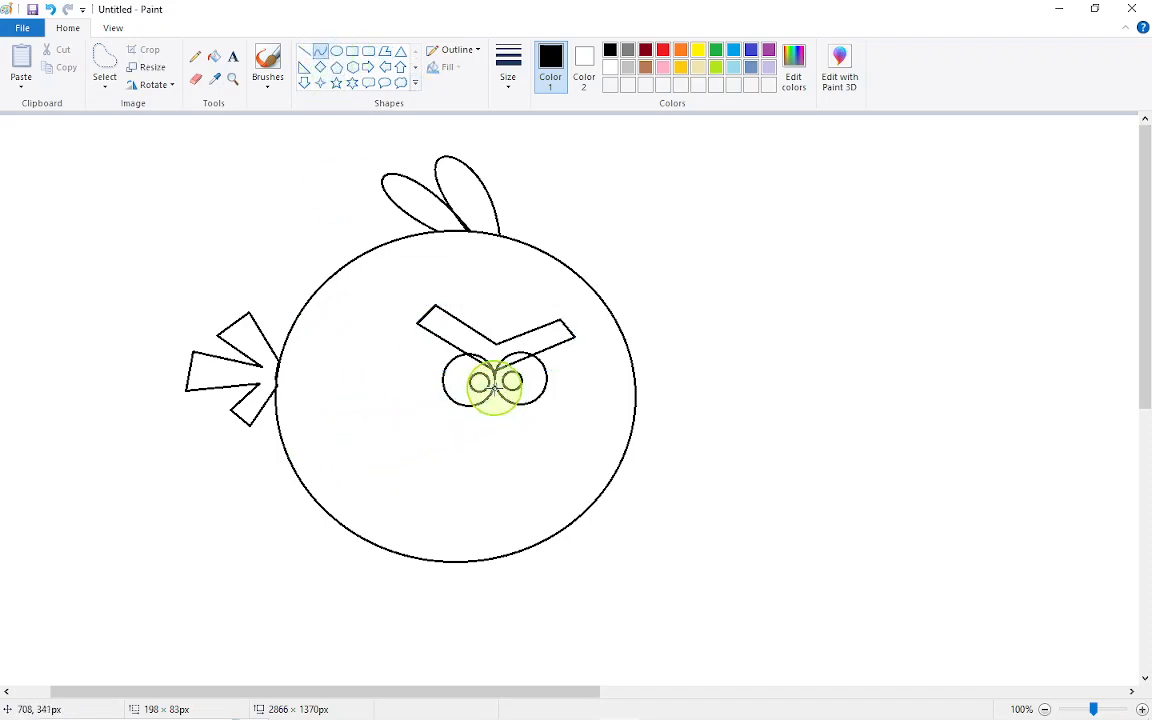
pyautogui.moveTo(496, 386); pyautogui.dragTo(578, 432)
pyautogui.moveTo(500, 388); pyautogui.dragTo(560, 416)
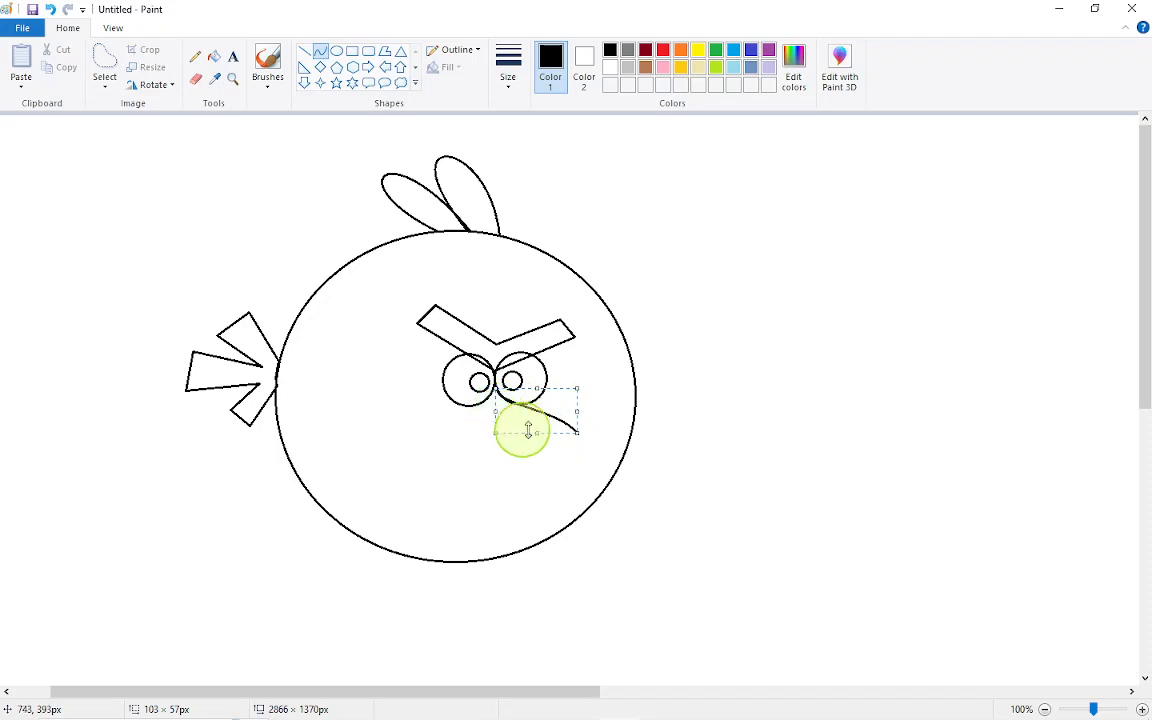
pyautogui.click(672, 329)
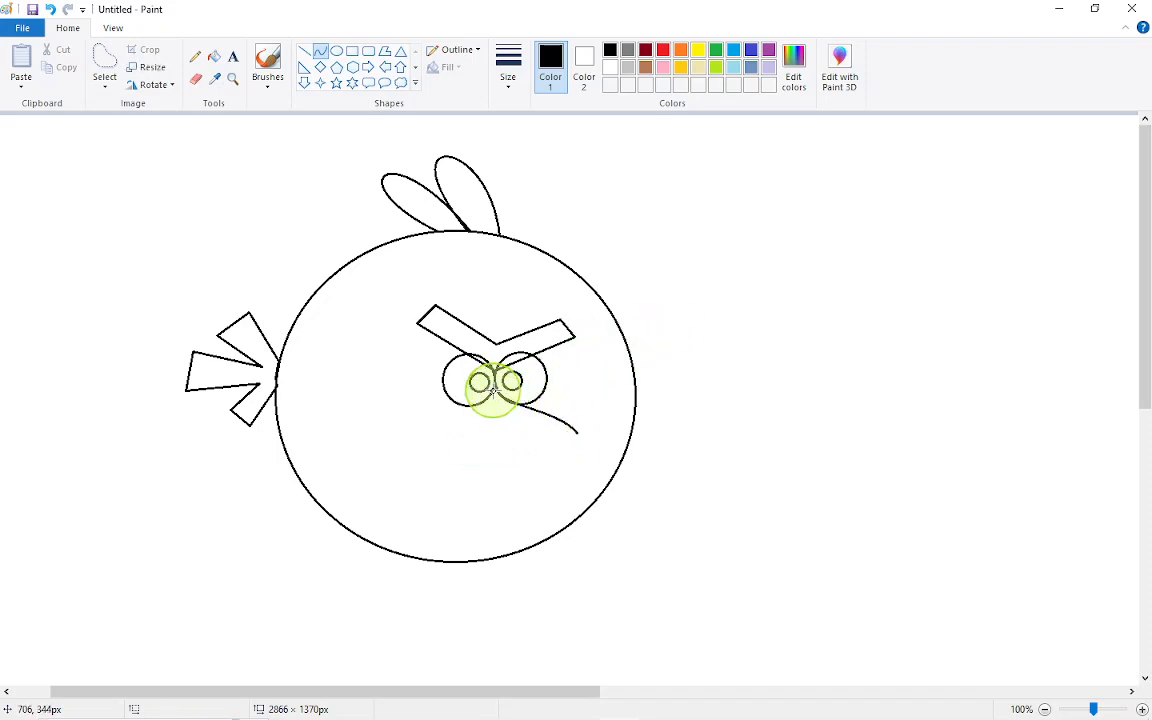
pyautogui.moveTo(493, 391); pyautogui.dragTo(457, 432)
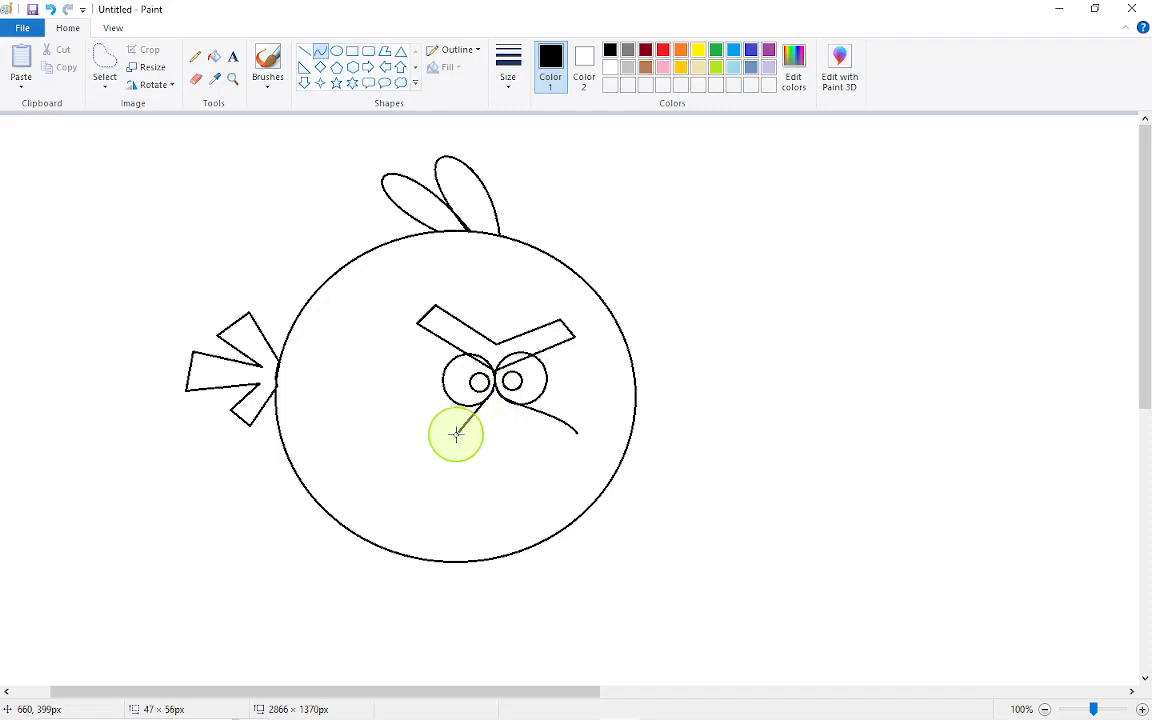
pyautogui.moveTo(493, 391); pyautogui.dragTo(460, 413)
pyautogui.click(689, 401)
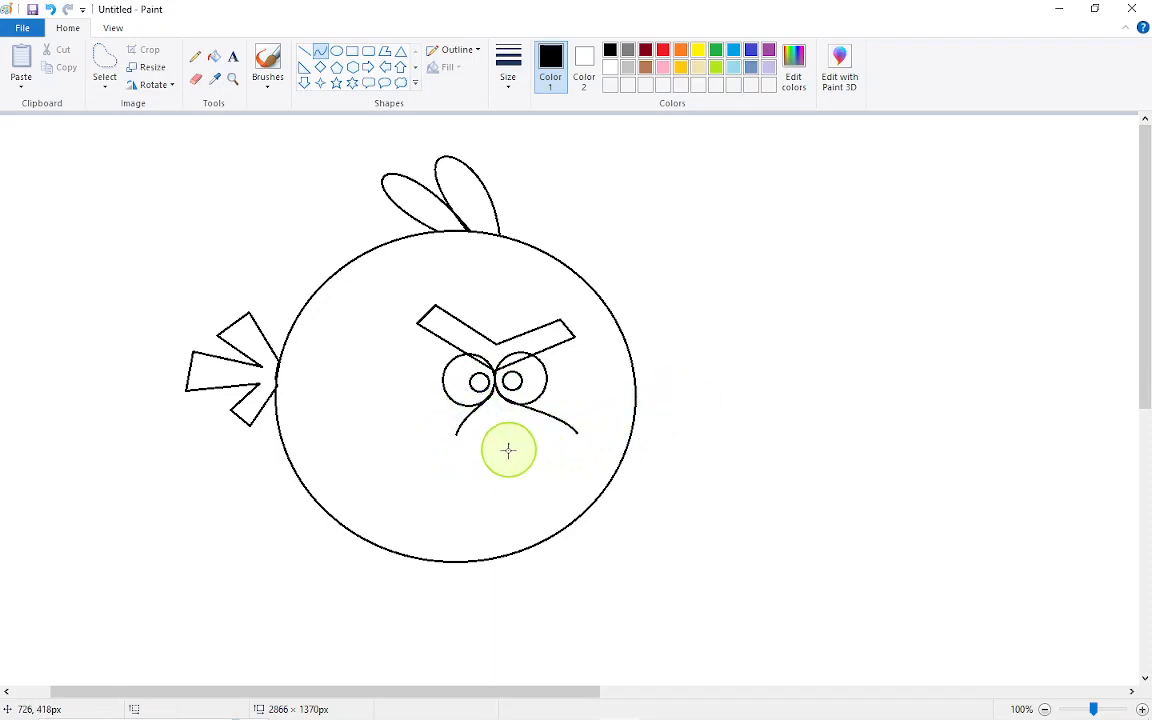
# Close the upper beak with a slightly wavy curve about 148 px wide between the lower ends of its sides
pyautogui.moveTo(456, 434); pyautogui.dragTo(573, 432)
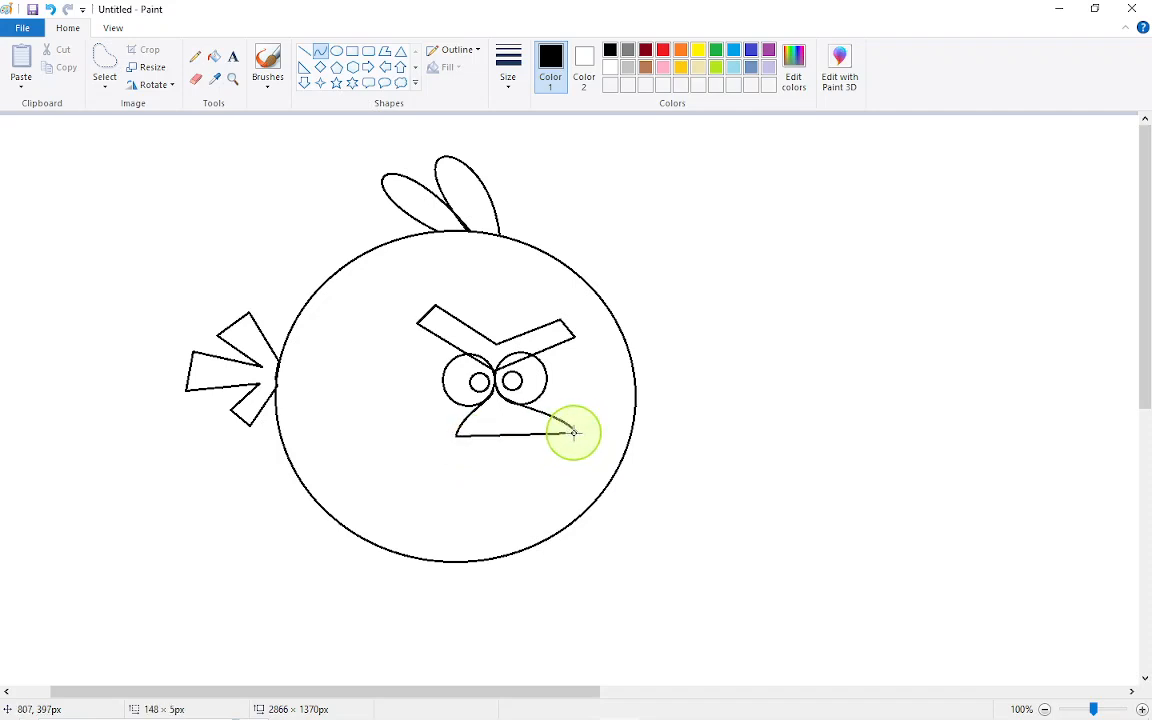
pyautogui.moveTo(475, 435); pyautogui.dragTo(536, 427)
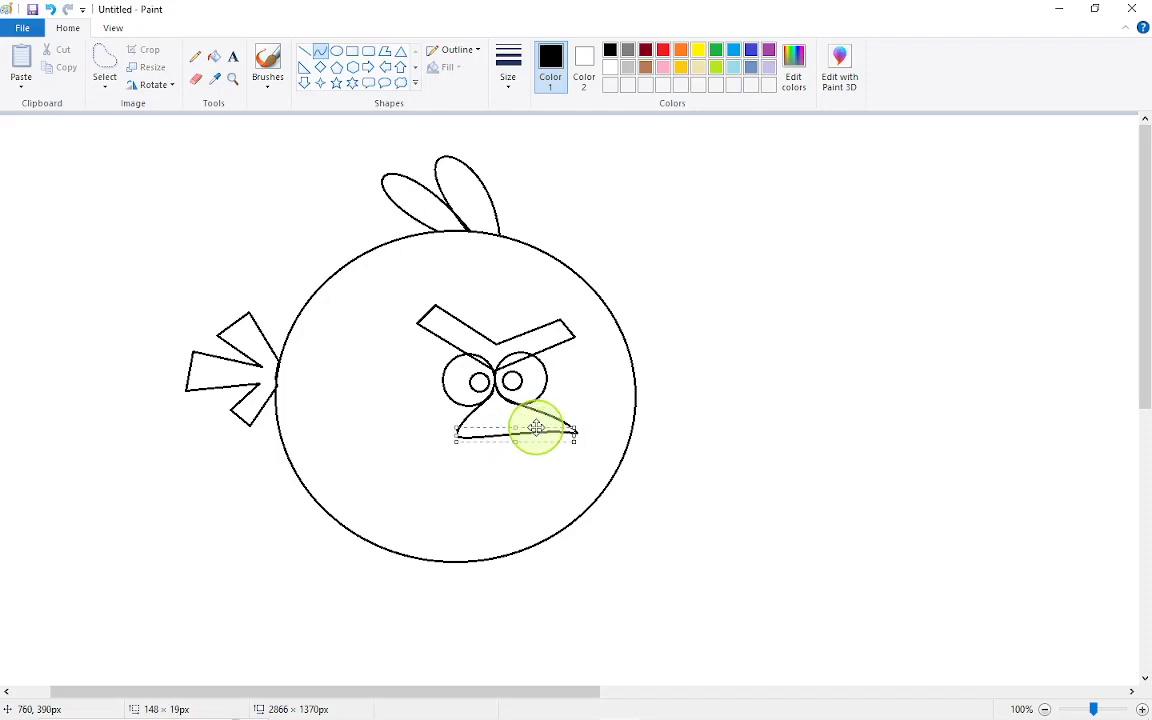
pyautogui.click(686, 409)
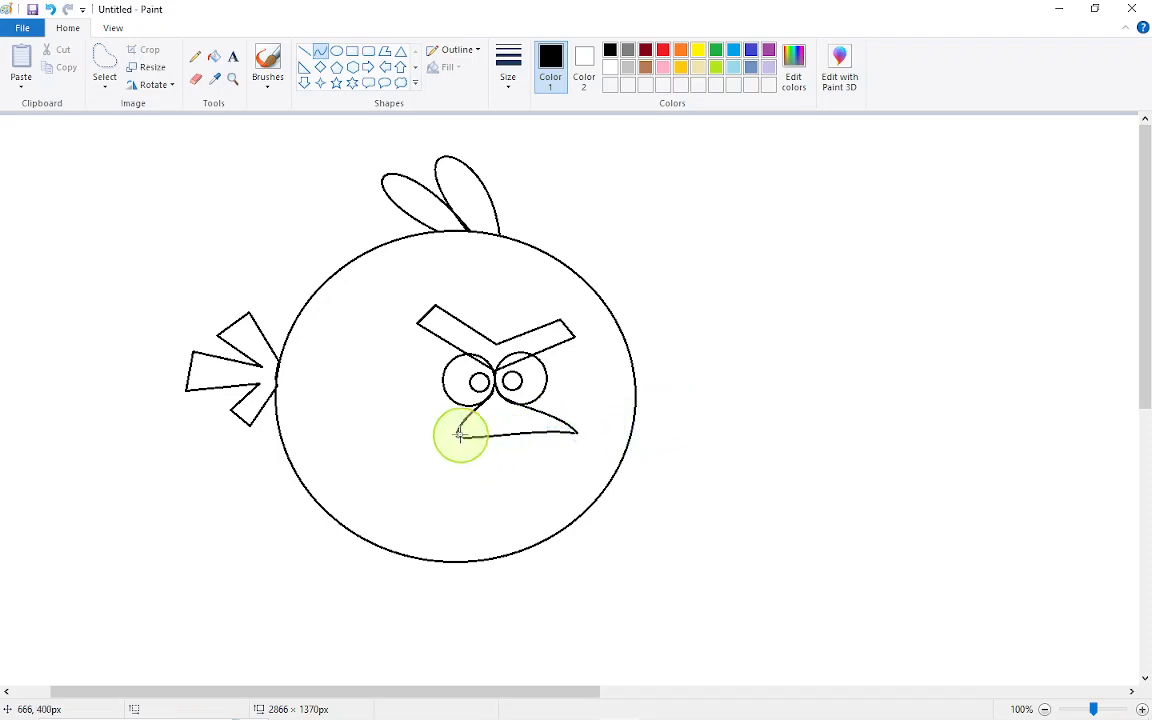
# Draw the lower beak under the upper one as two slightly bulging curves, each about 62 px wide, meeting in a downward point
pyautogui.moveTo(457, 435); pyautogui.dragTo(555, 431)
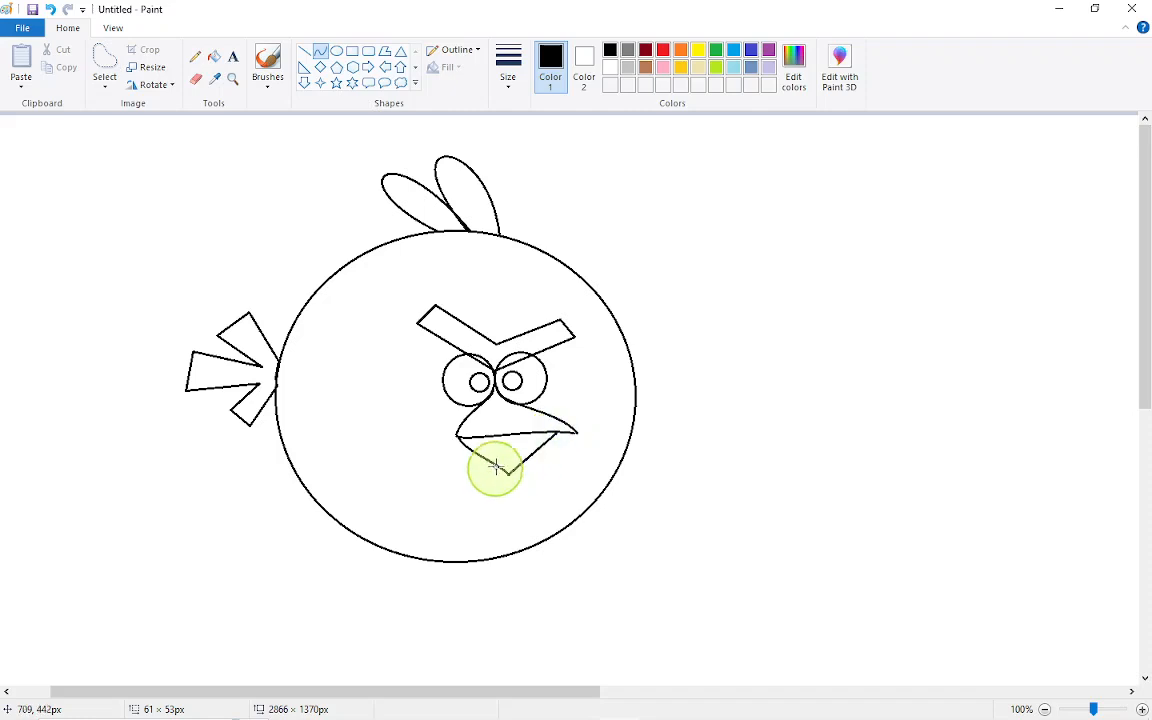
pyautogui.moveTo(526, 476); pyautogui.dragTo(503, 472)
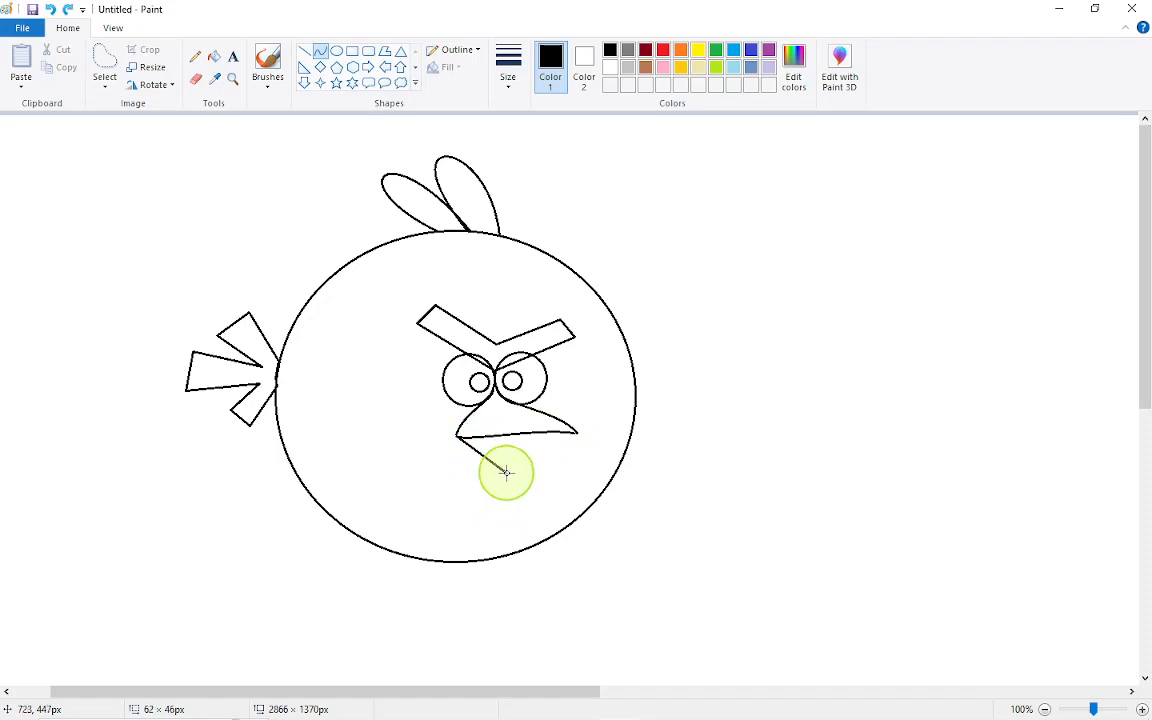
pyautogui.moveTo(500, 468)
pyautogui.mouseDown()
pyautogui.moveTo(461, 443)
pyautogui.moveTo(545, 470)
pyautogui.moveTo(508, 472)
pyautogui.moveTo(560, 431)
pyautogui.moveTo(522, 465)
pyautogui.mouseUp()
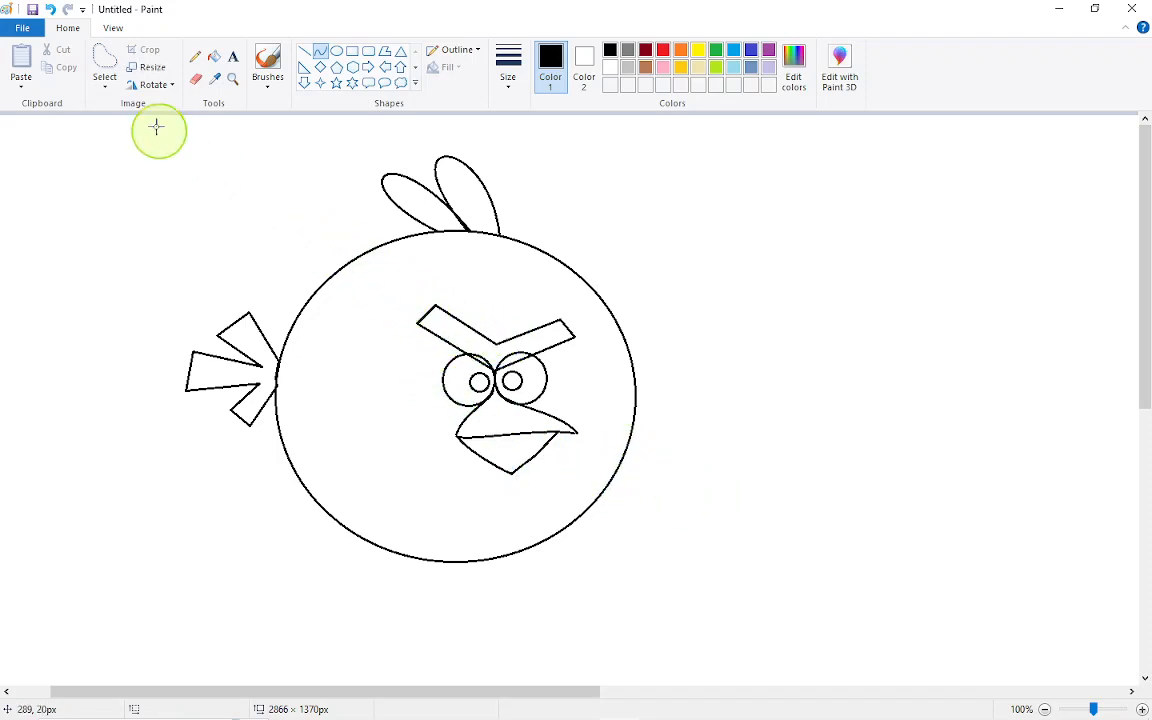
# Move the eyebrows, eyes and beak together slightly left inside the body, using a rectangular selection of about 248 × 235 px
pyautogui.click(108, 86)
pyautogui.click(125, 121)
pyautogui.moveTo(386, 302); pyautogui.dragTo(585, 489)
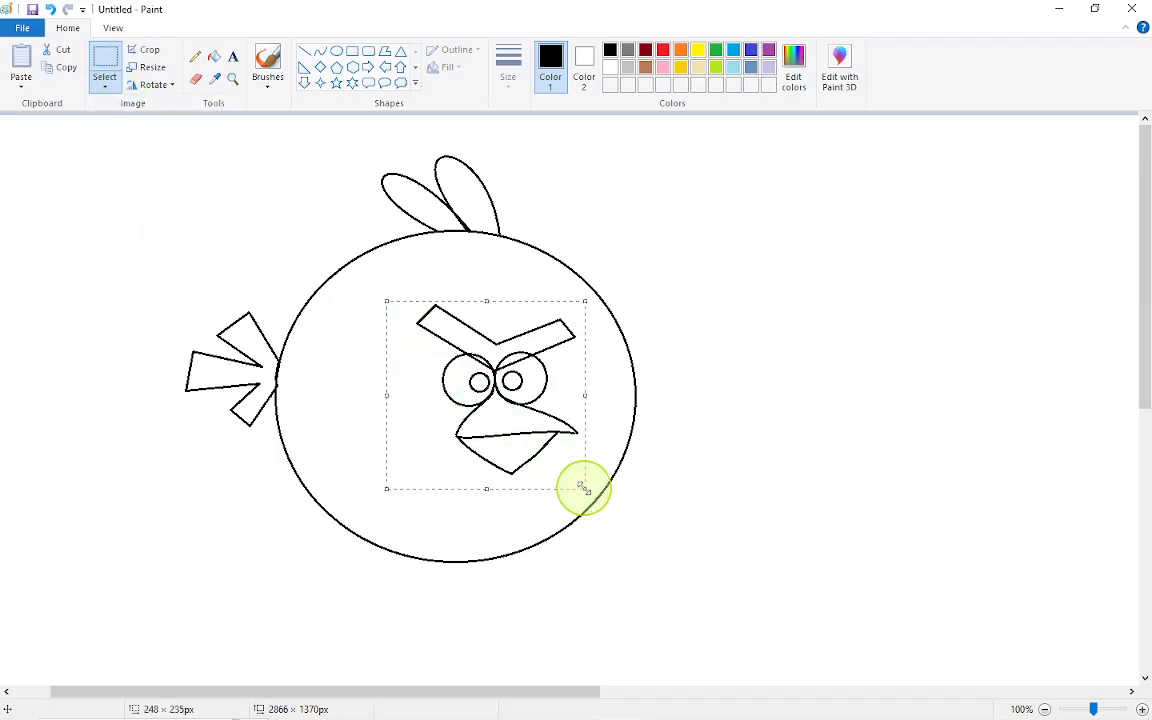
pyautogui.moveTo(583, 487); pyautogui.dragTo(580, 489)
pyautogui.click(779, 406)
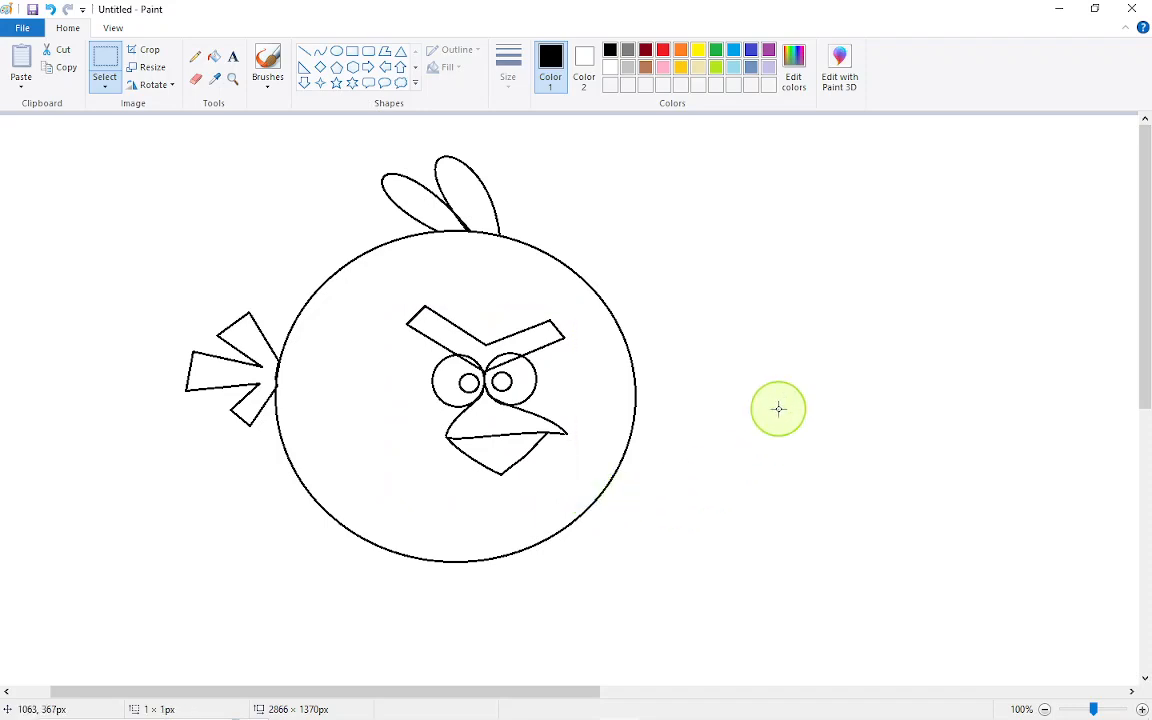
# Draw an arched belly curve about 303 × 112 px across the lower body, rising from its left outline to just under the beak
pyautogui.click(320, 52)
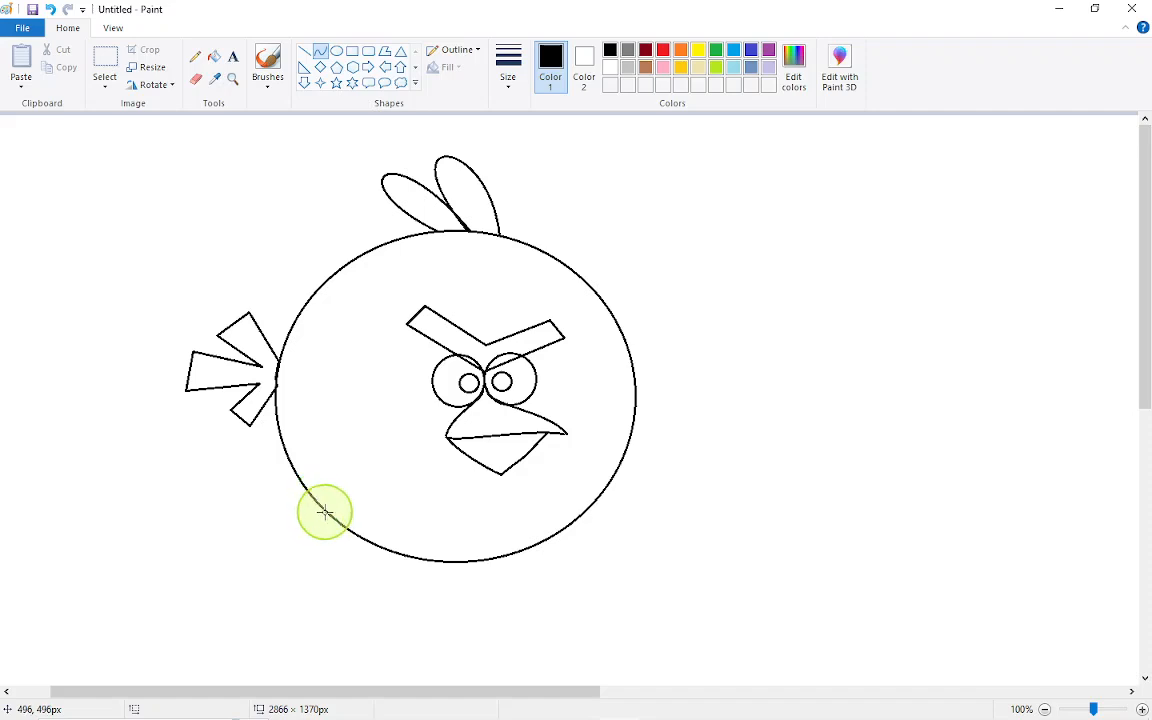
pyautogui.moveTo(328, 508); pyautogui.dragTo(566, 525)
pyautogui.moveTo(400, 505); pyautogui.dragTo(550, 437)
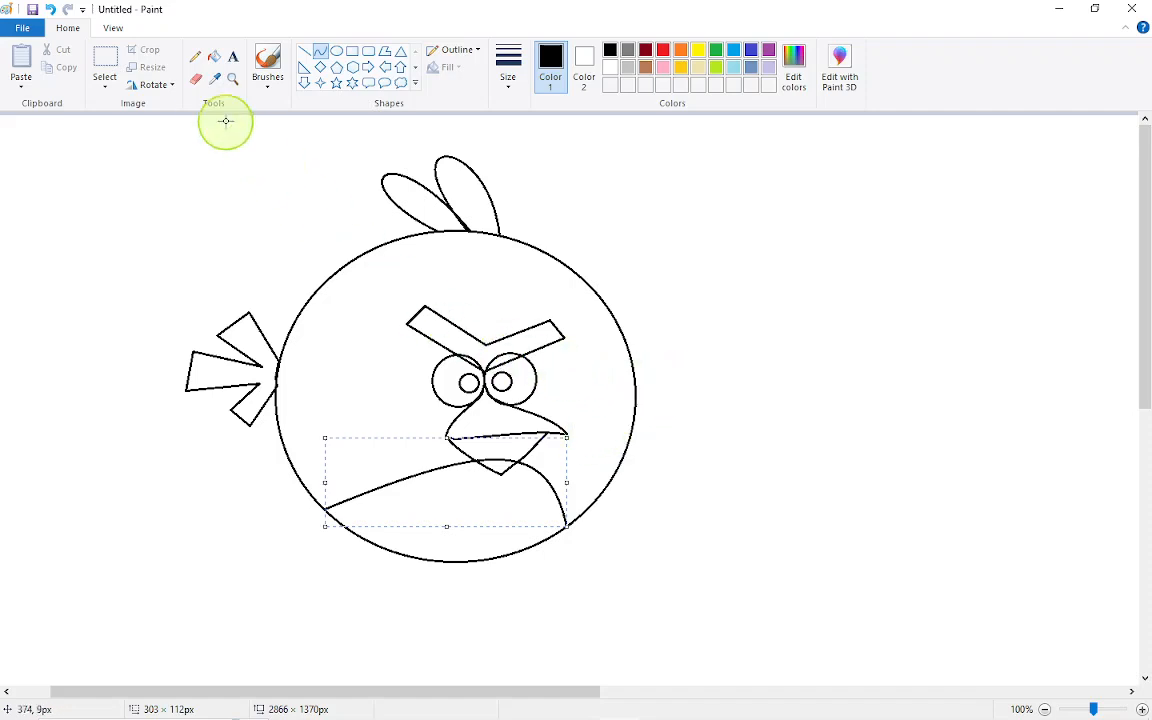
# Erase the part of the belly curve that crosses the inside of the lower beak
pyautogui.click(233, 79)
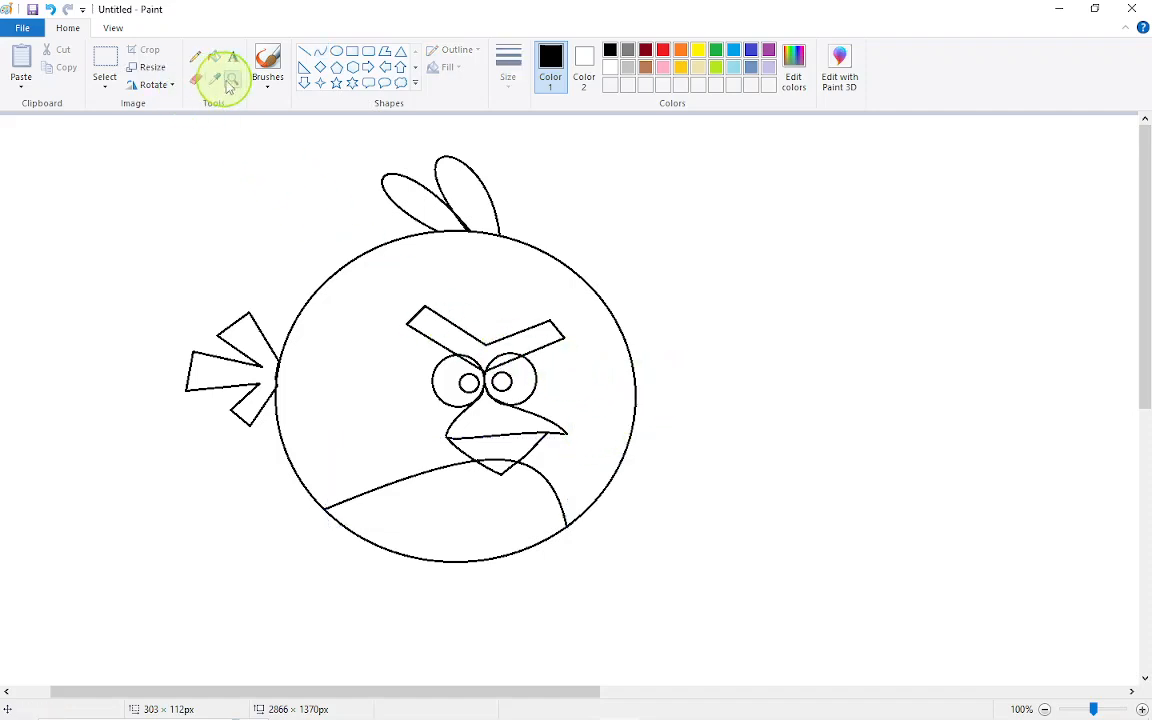
pyautogui.click(477, 449)
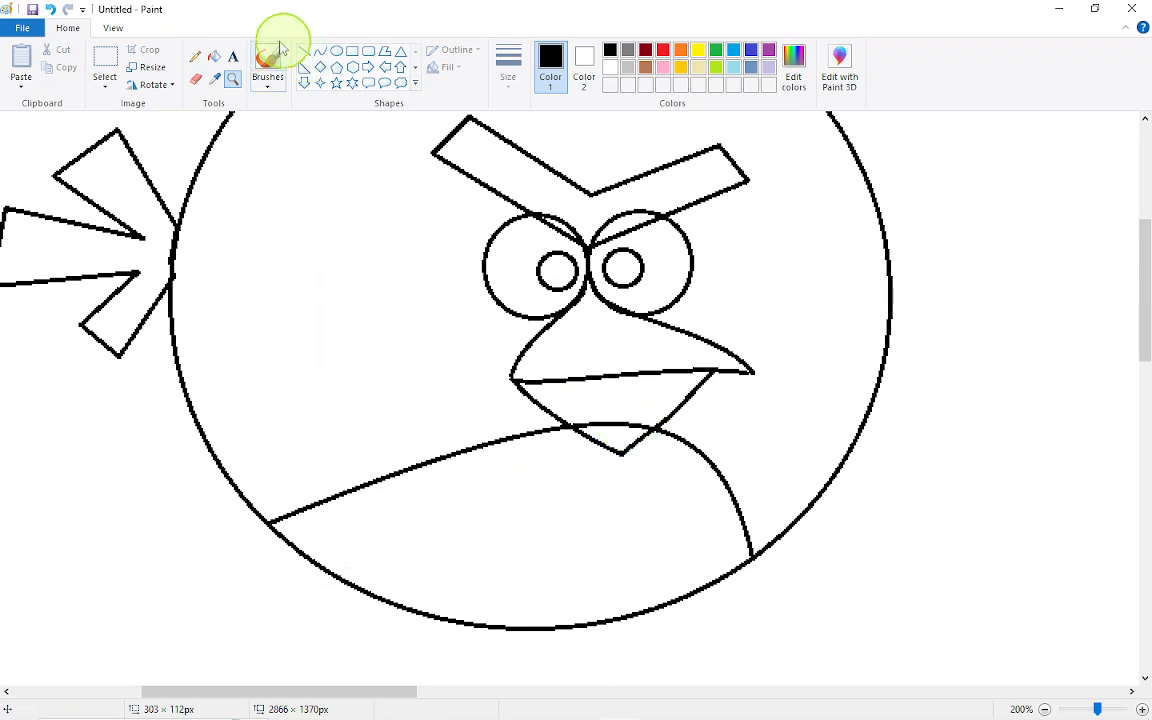
pyautogui.click(195, 79)
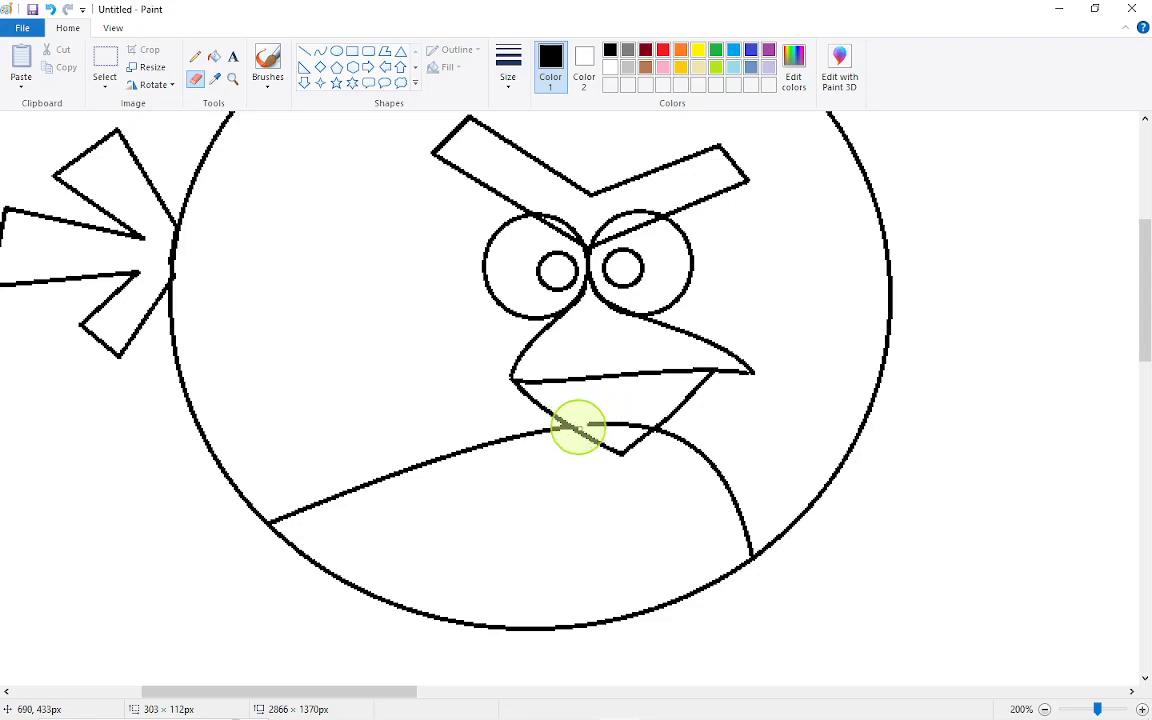
pyautogui.moveTo(580, 426); pyautogui.dragTo(643, 428)
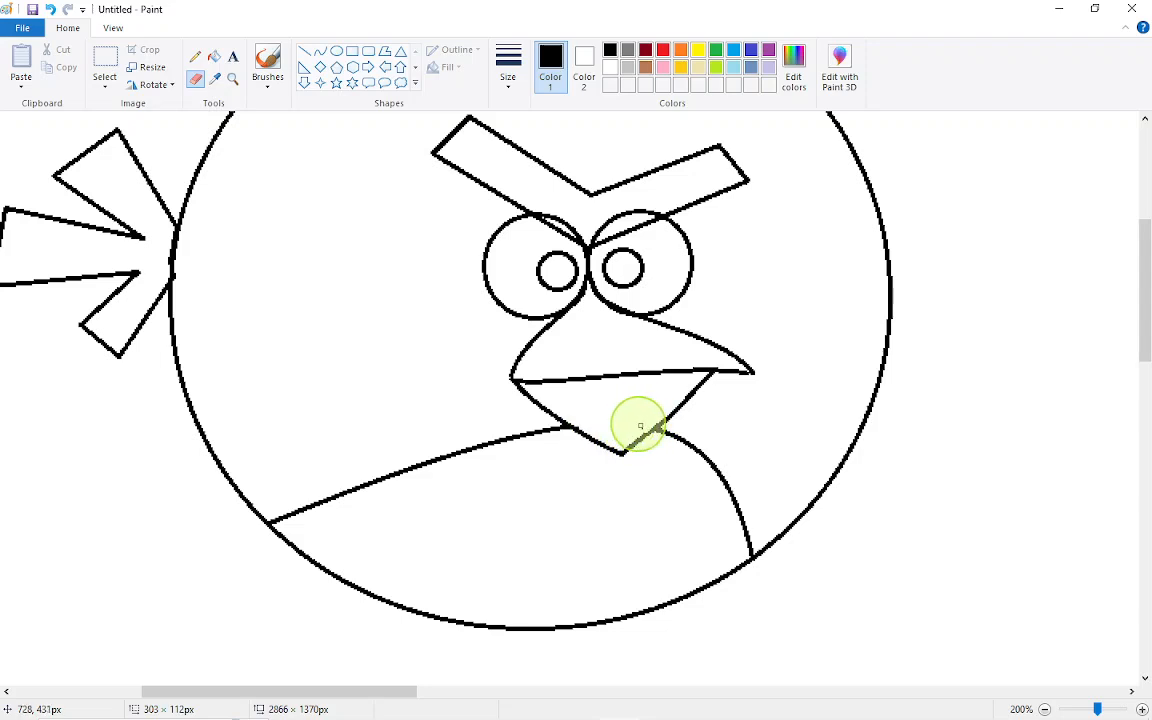
# Erase the body outline and overlapping lines at the base of the head feathers so the feathers open into the body
pyautogui.scroll(3, 635, 417)
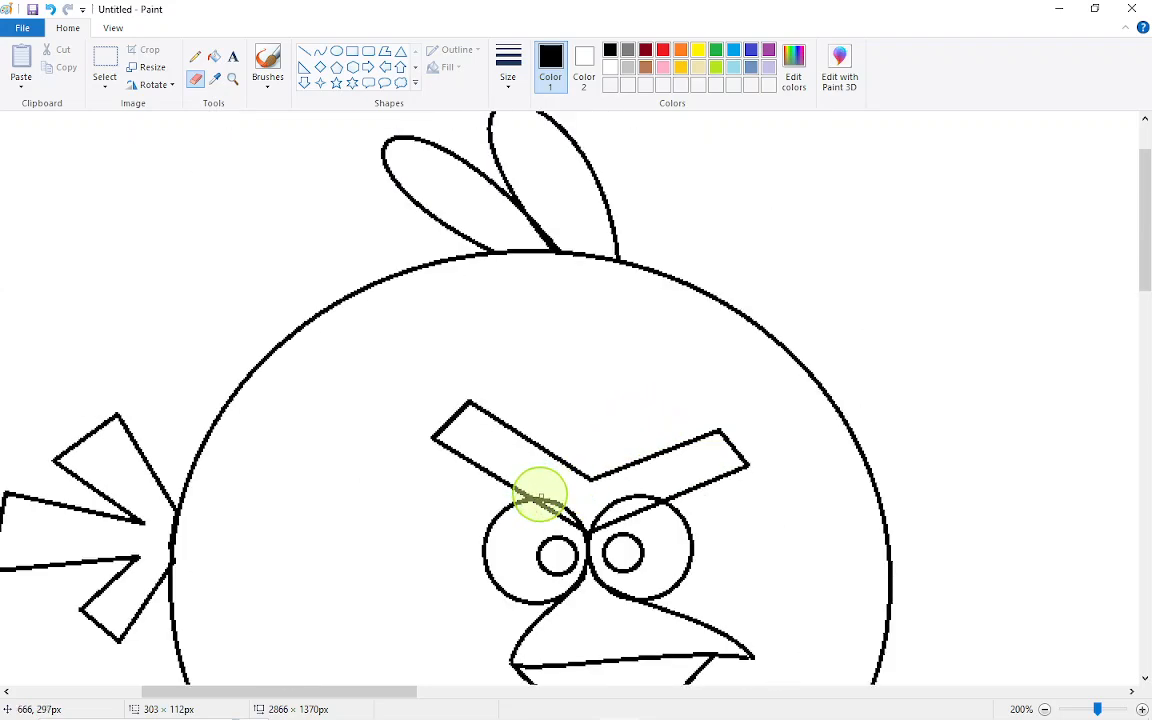
pyautogui.scroll(-2, 512, 403)
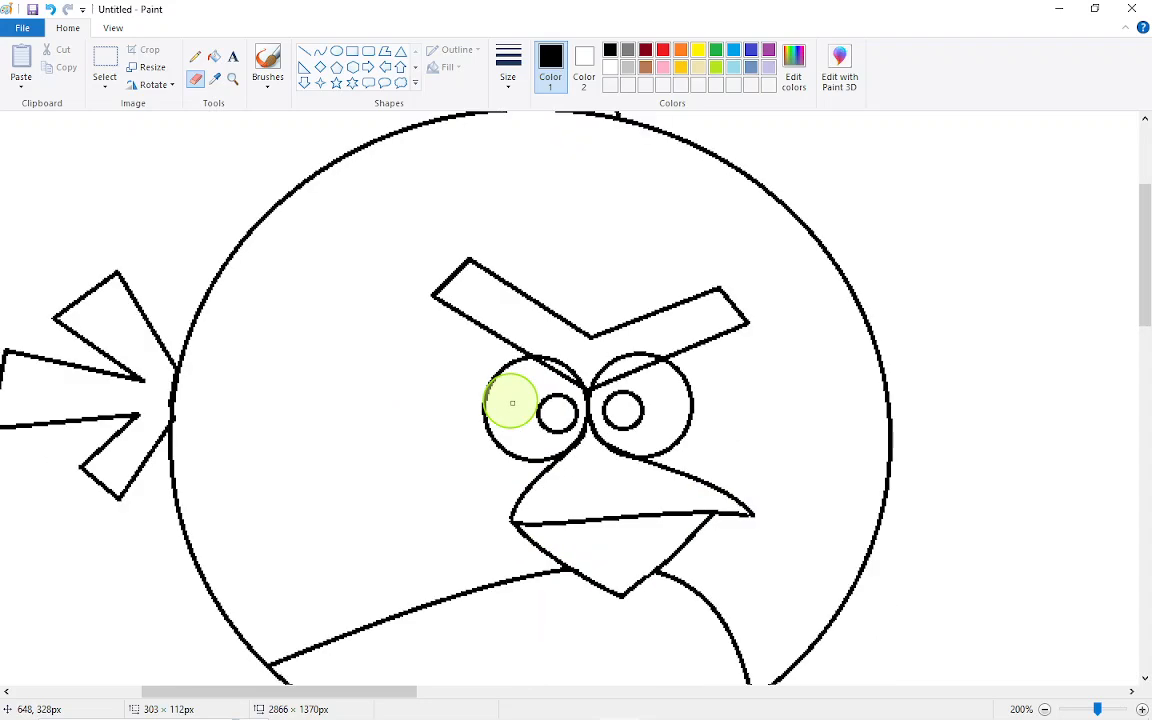
pyautogui.scroll(2, 512, 403)
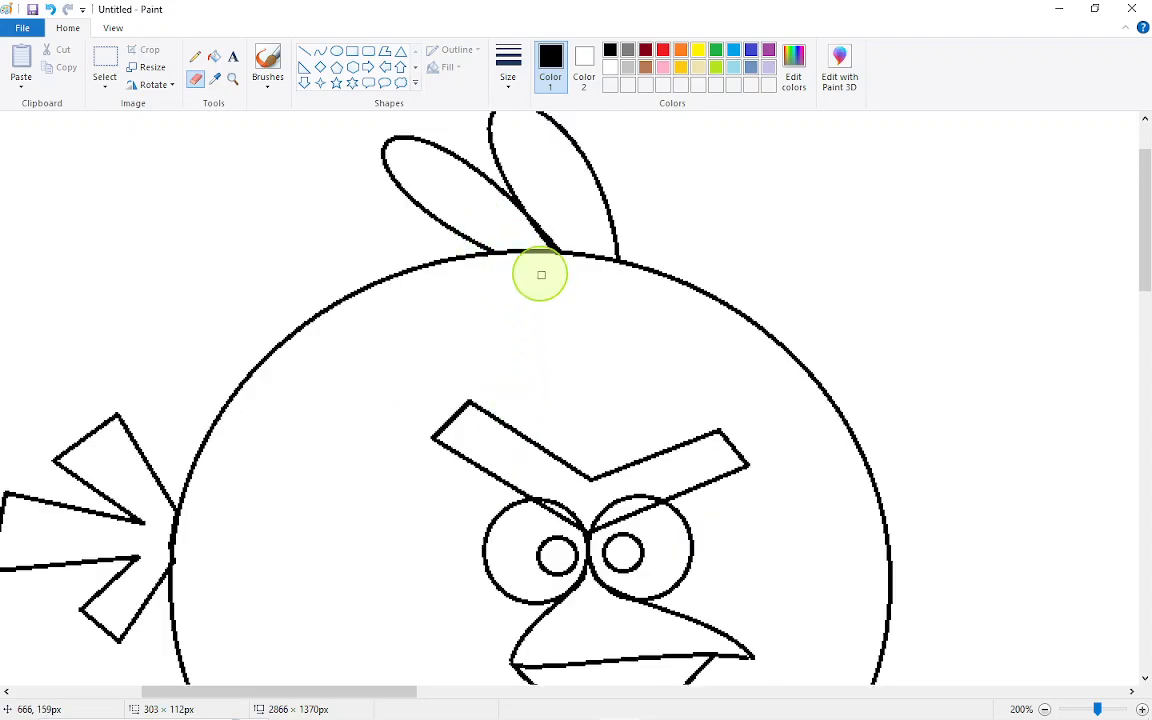
pyautogui.moveTo(540, 275)
pyautogui.mouseDown()
pyautogui.moveTo(509, 257)
pyautogui.moveTo(571, 250)
pyautogui.moveTo(603, 266)
pyautogui.moveTo(560, 260)
pyautogui.moveTo(550, 231)
pyautogui.moveTo(544, 262)
pyautogui.mouseUp()
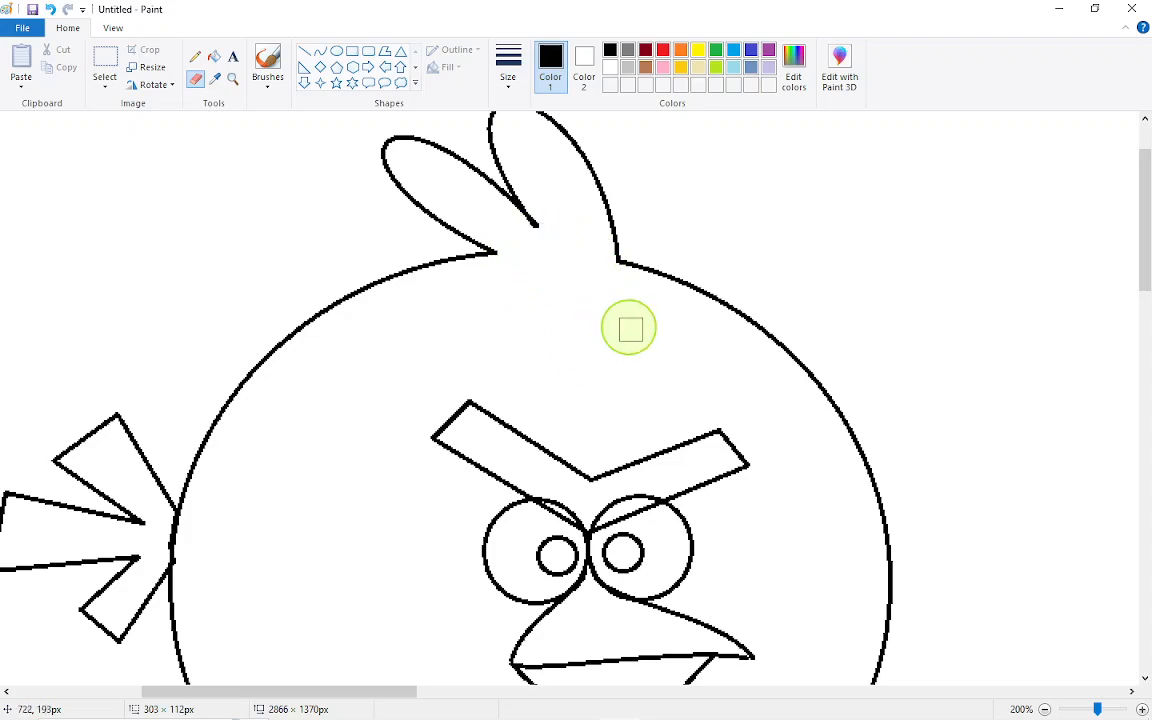
pyautogui.click(232, 78)
pyautogui.rightClick(397, 274)
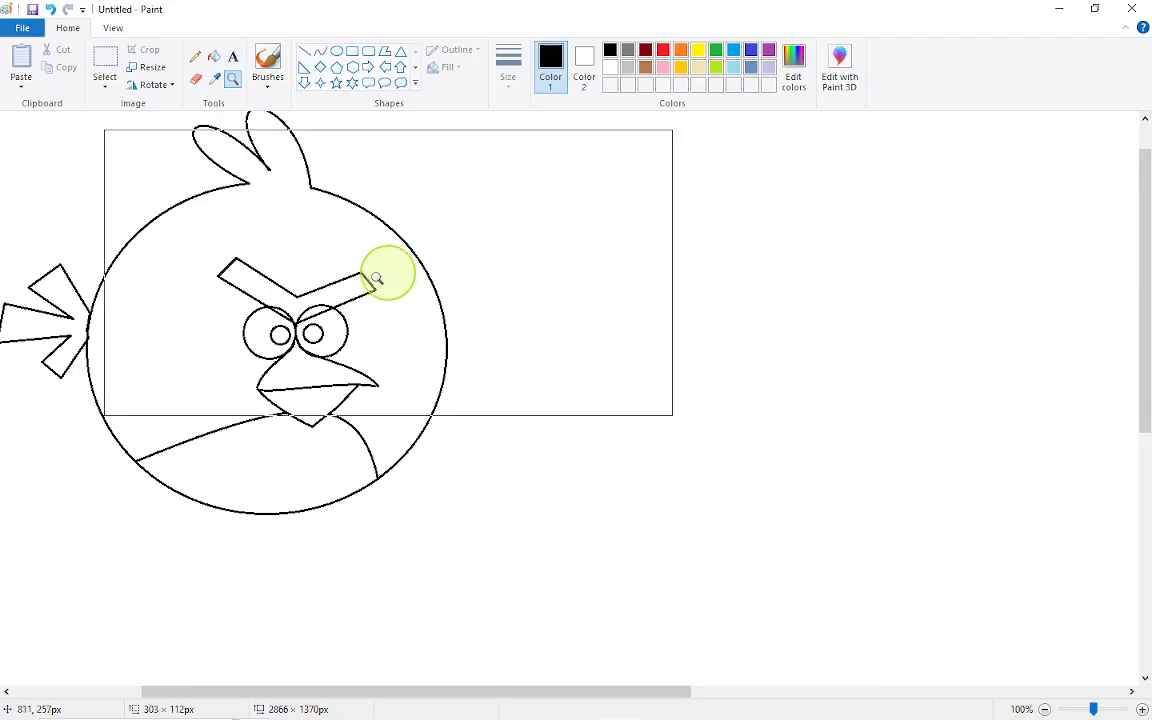
pyautogui.moveTo(517, 690); pyautogui.dragTo(435, 691)
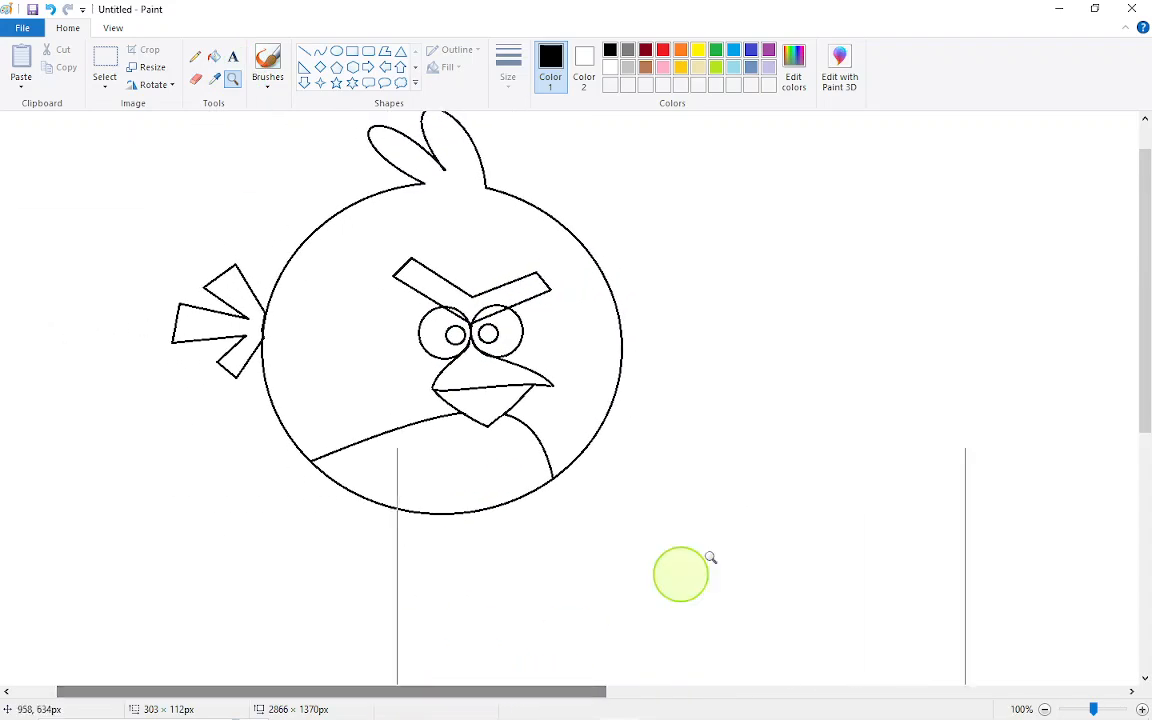
pyautogui.moveTo(1145, 388); pyautogui.dragTo(1148, 367)
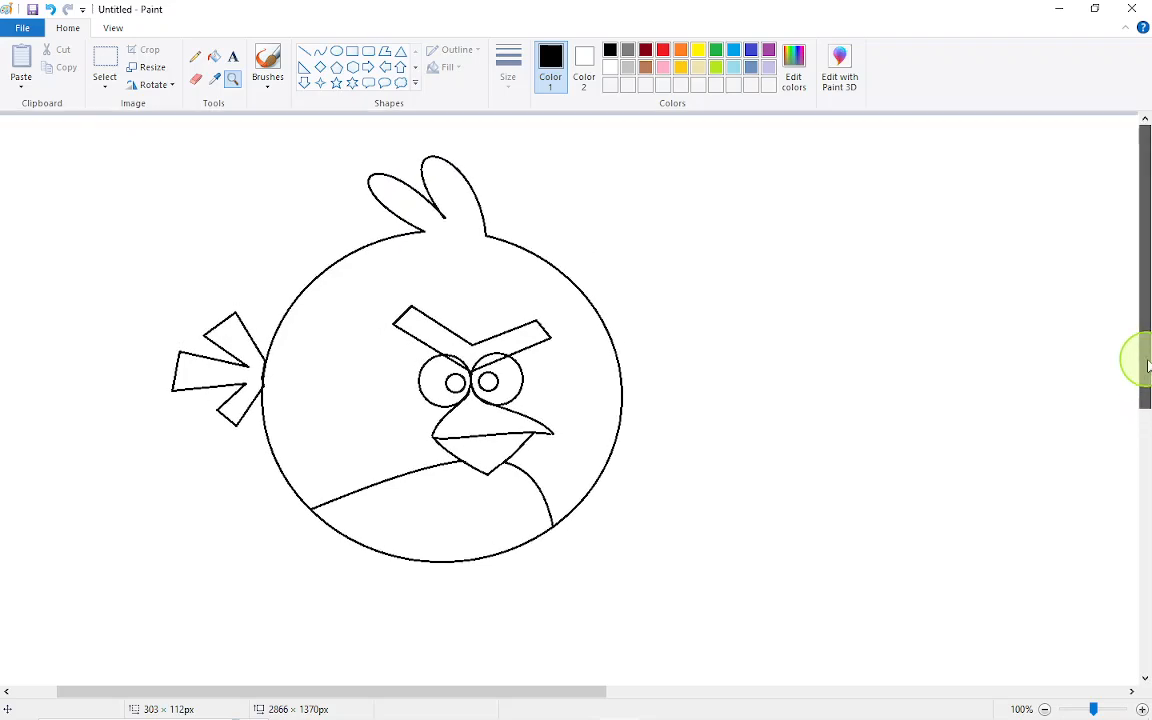
pyautogui.moveTo(522, 699); pyautogui.dragTo(509, 699)
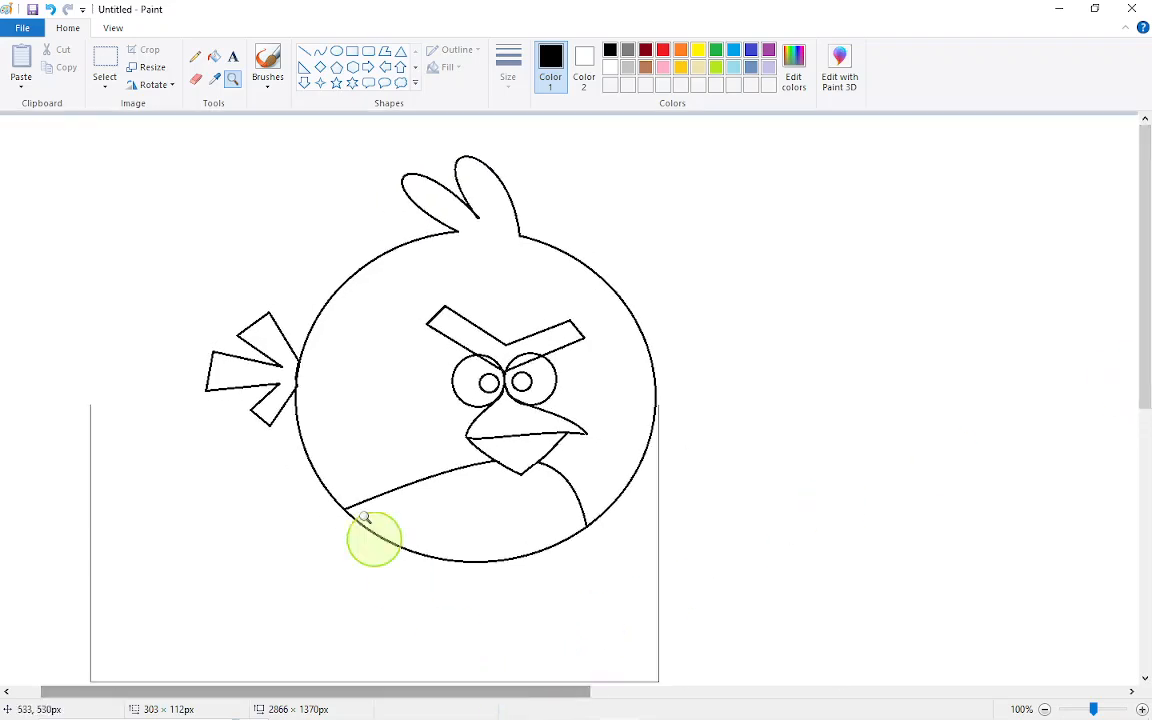
# Fill the bird's tail feathers, both eyebrows and both pupils with solid black
pyautogui.click(213, 58)
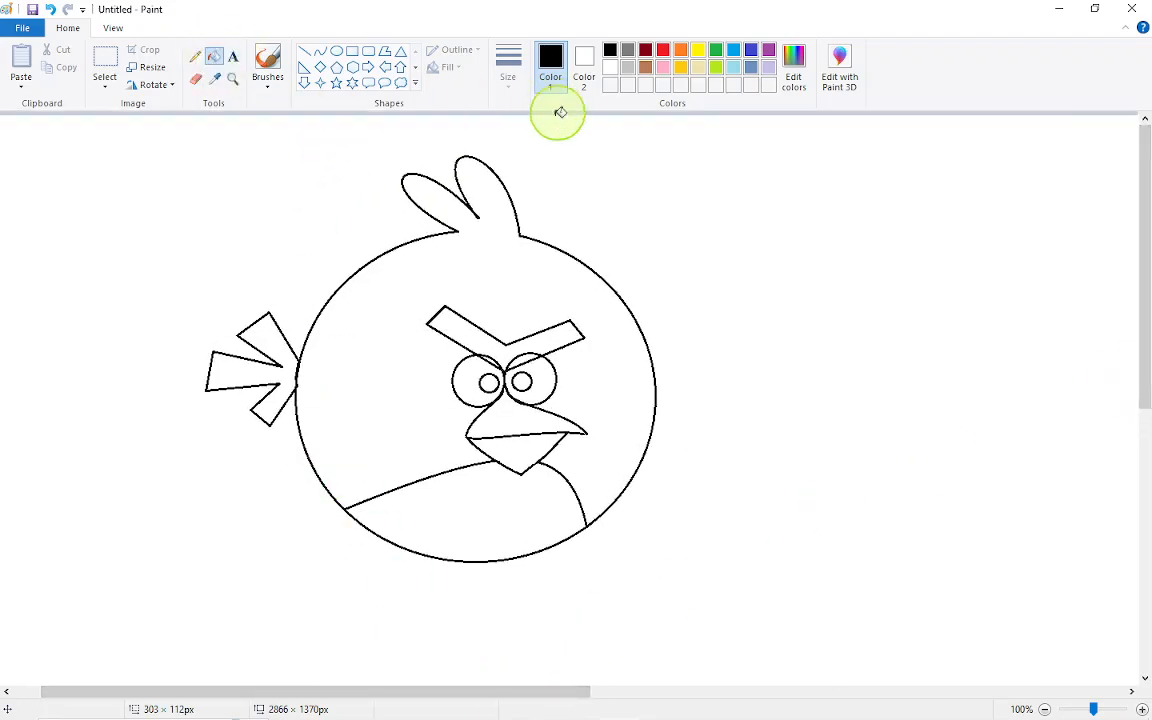
pyautogui.click(262, 370)
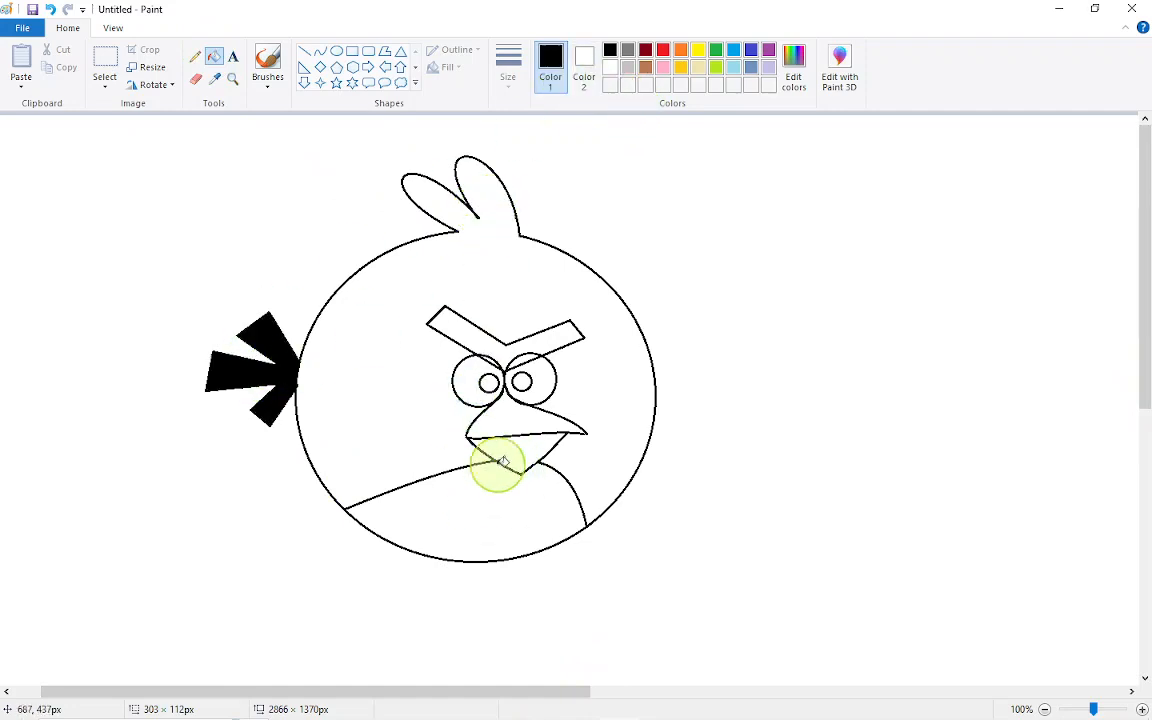
pyautogui.click(505, 338)
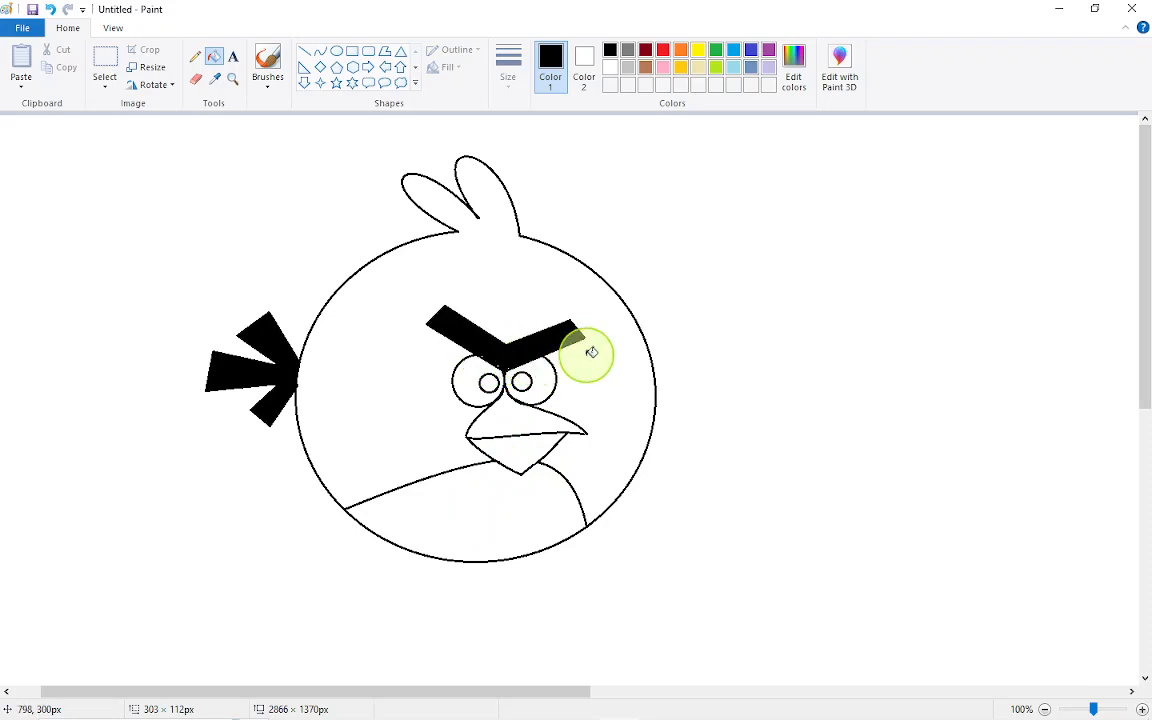
pyautogui.click(522, 381)
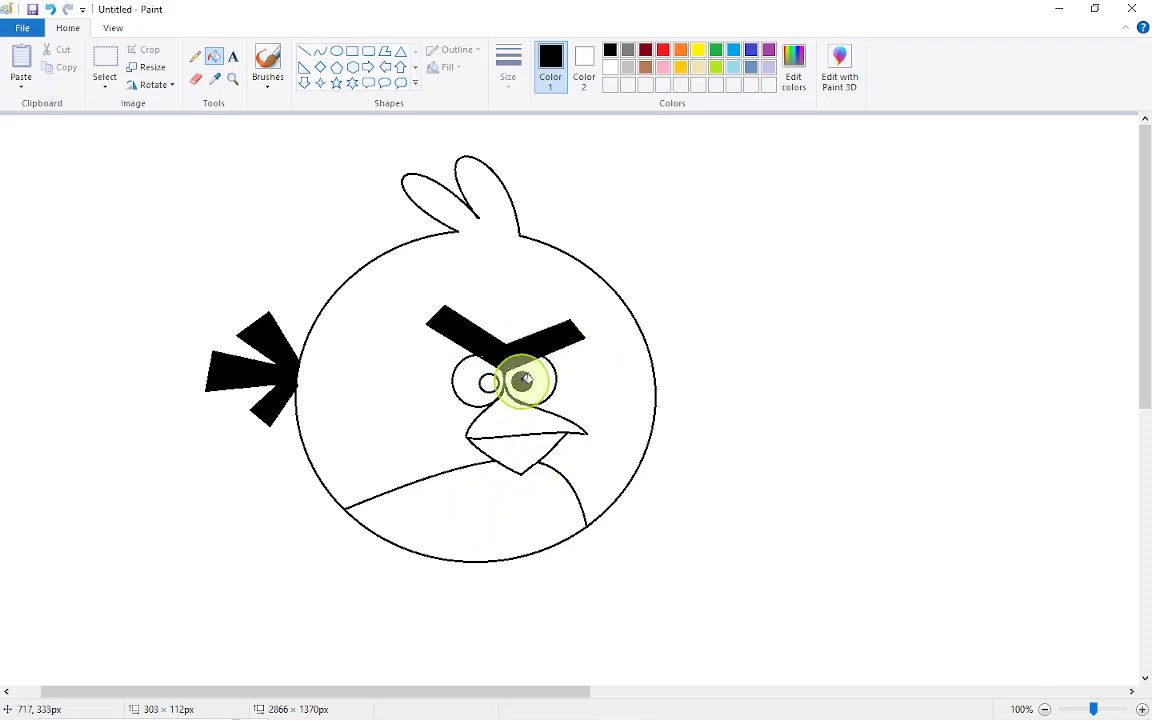
pyautogui.click(489, 381)
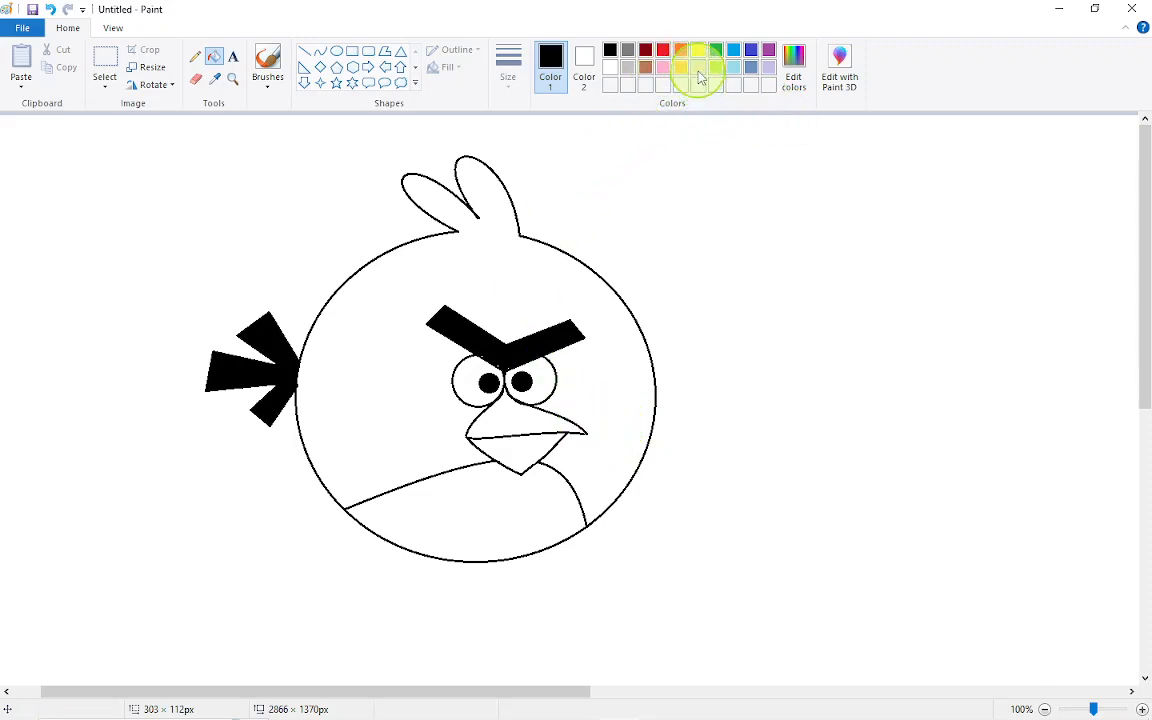
# Fill the belly with pale beige and the body, including the head feathers, with red
pyautogui.click(698, 67)
pyautogui.click(486, 509)
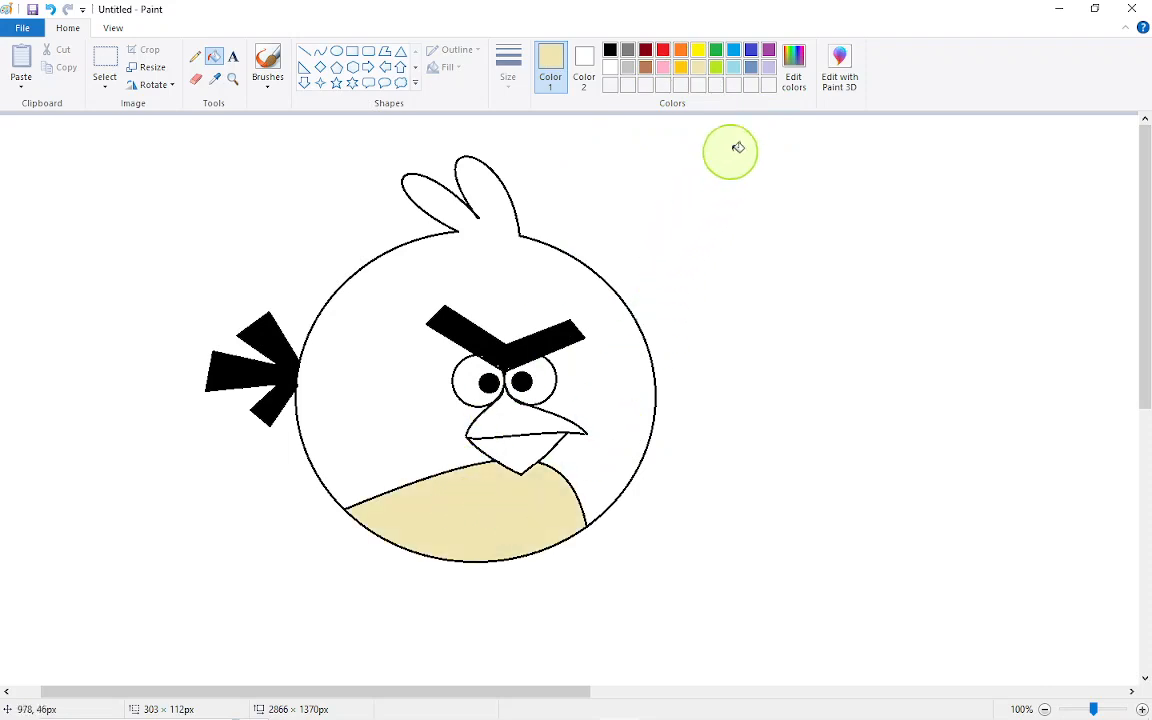
pyautogui.click(663, 50)
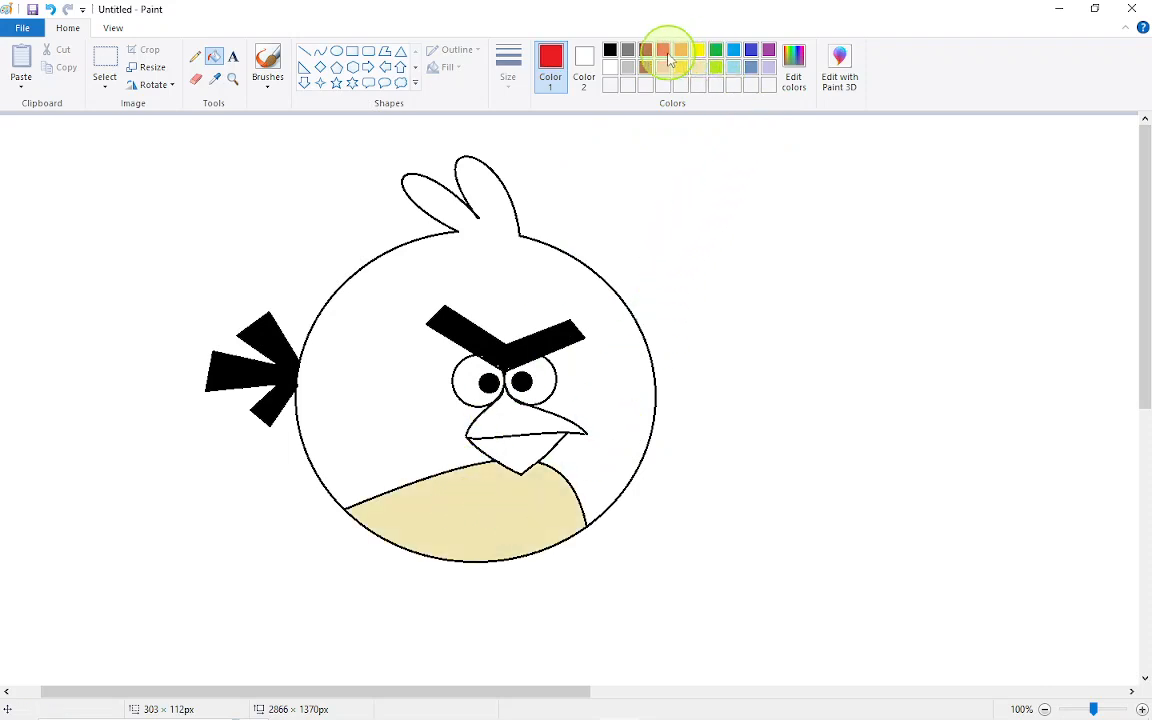
pyautogui.click(527, 275)
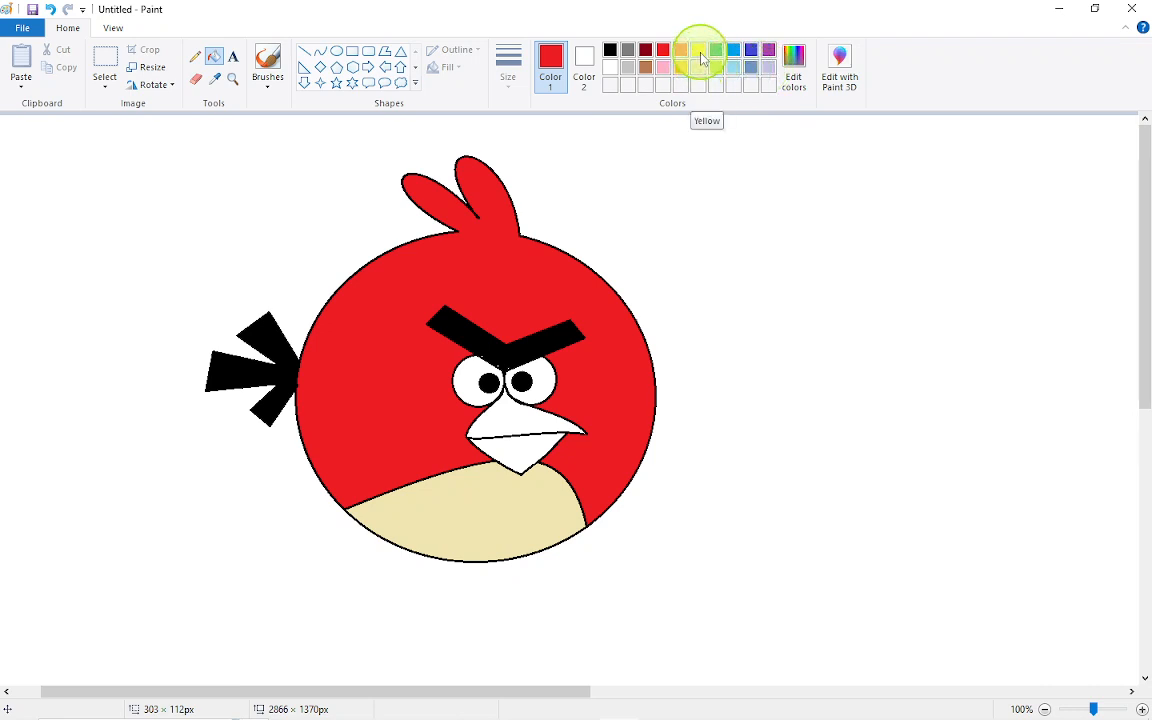
# Fill the upper and lower halves of the beak with golden yellow
pyautogui.click(699, 52)
pyautogui.click(683, 68)
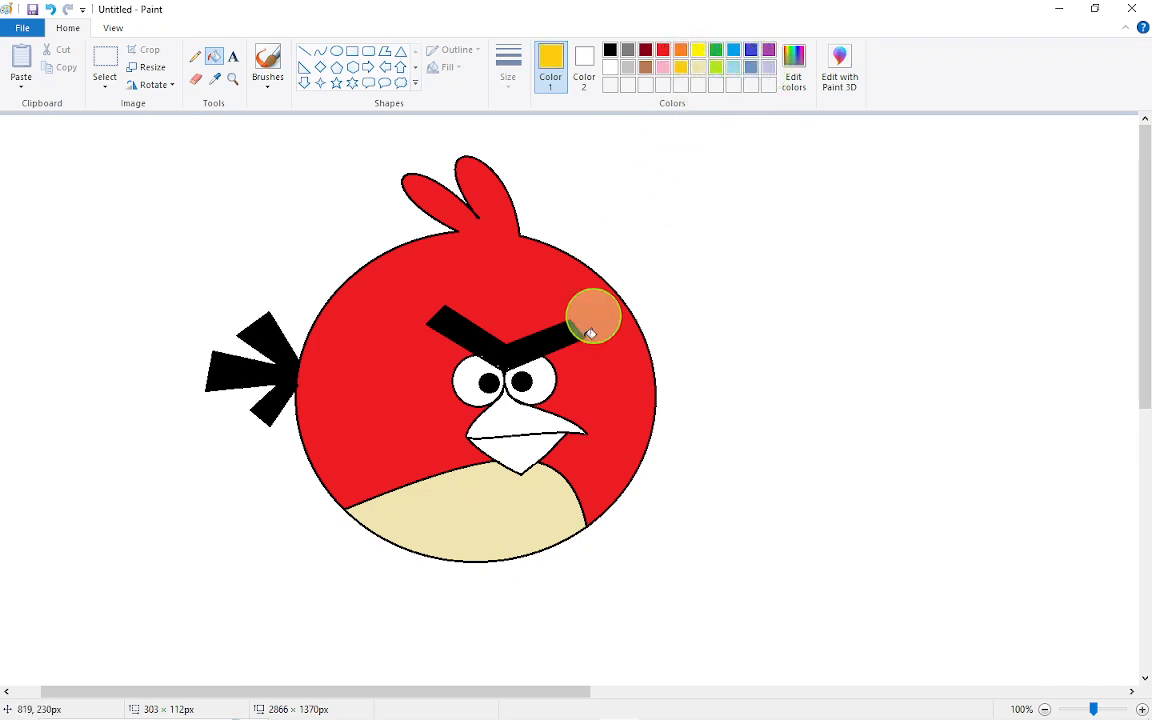
pyautogui.click(527, 424)
pyautogui.click(527, 446)
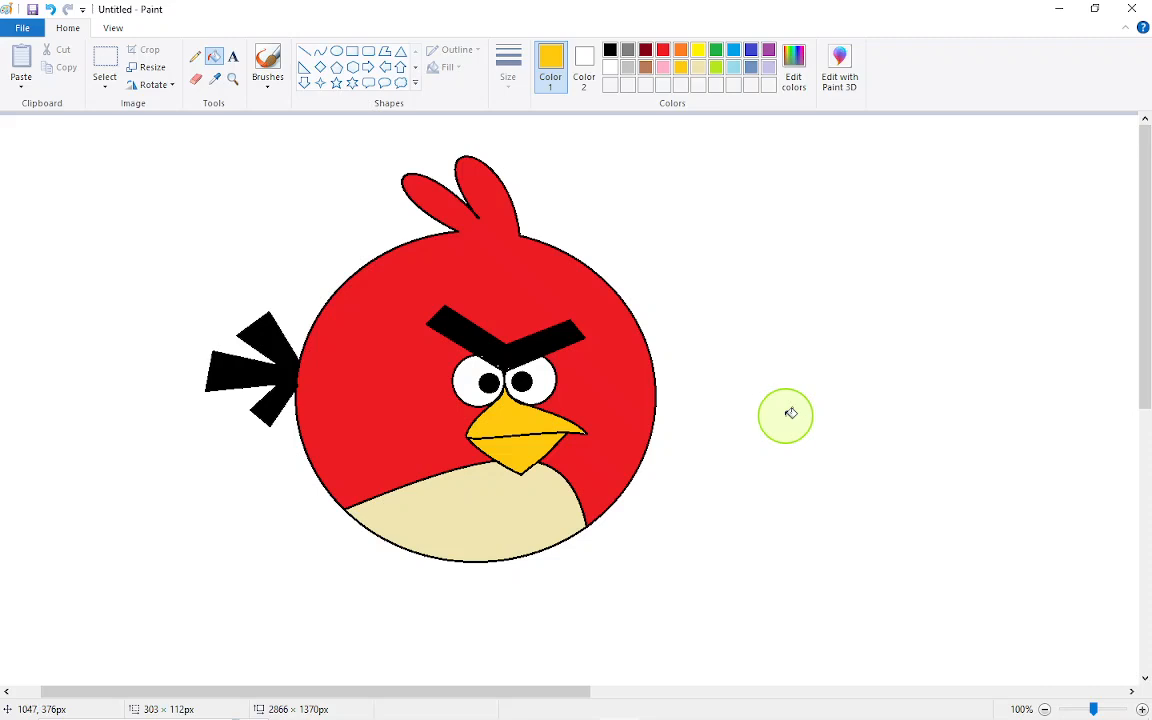